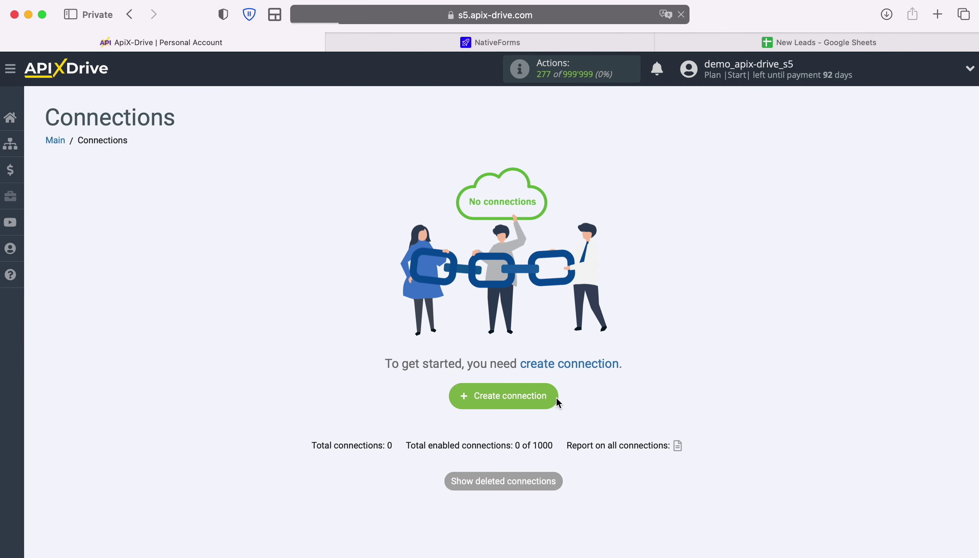
Start a new connection and pick NativeForms as its data source.
left_click(557, 399)
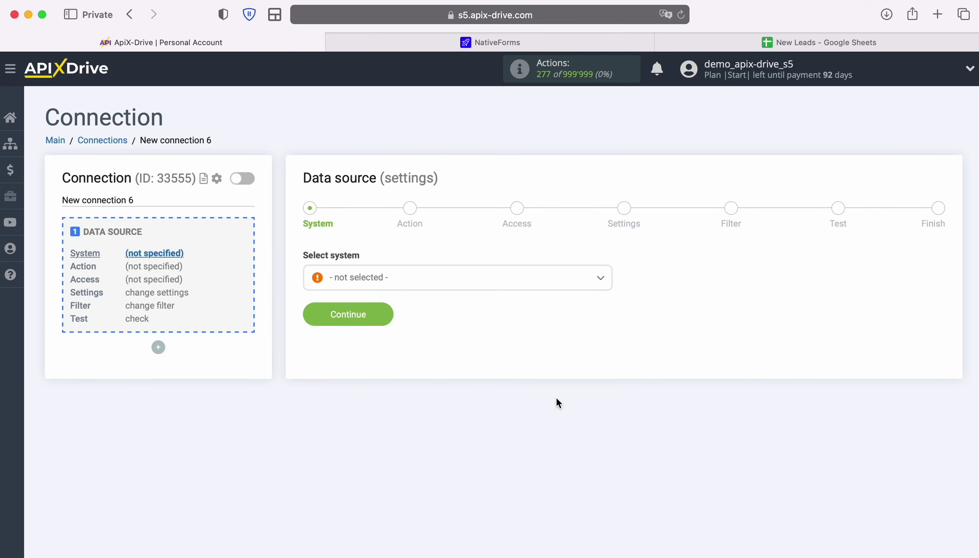
left_click(520, 284)
scroll(529, 399, "down", 4)
scroll(531, 402, "down", 15)
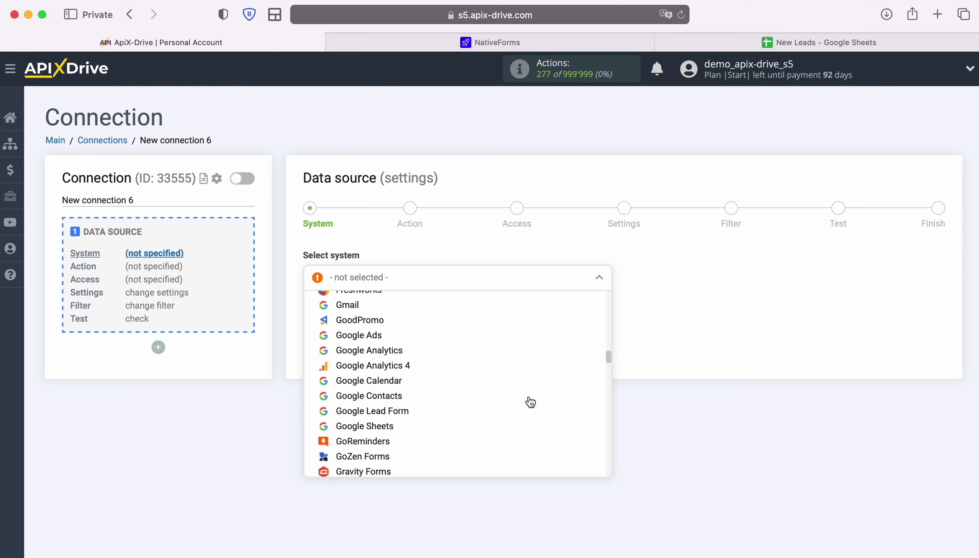
scroll(531, 402, "down", 15)
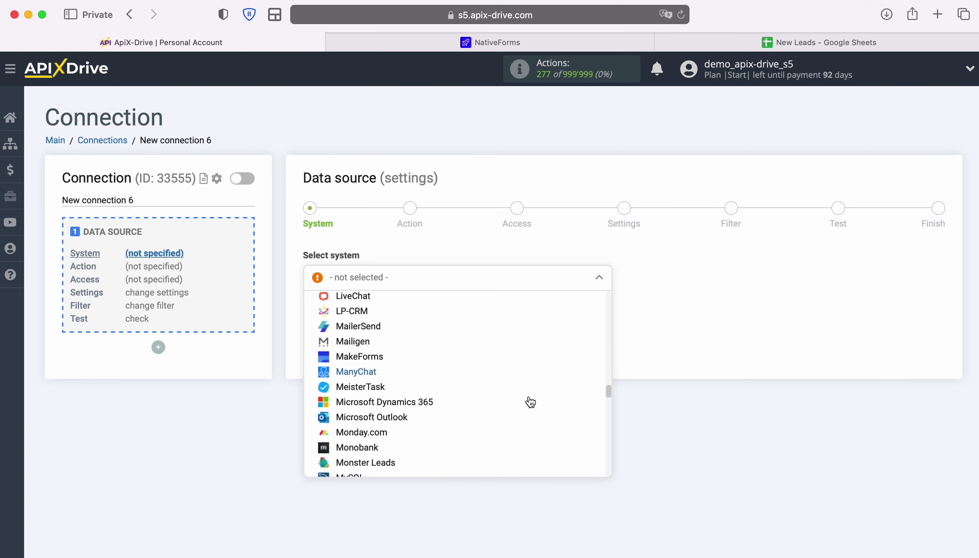
scroll(530, 402, "down", 5)
left_click(375, 344)
Choose Get DATA as the NativeForms source action.
left_click(379, 313)
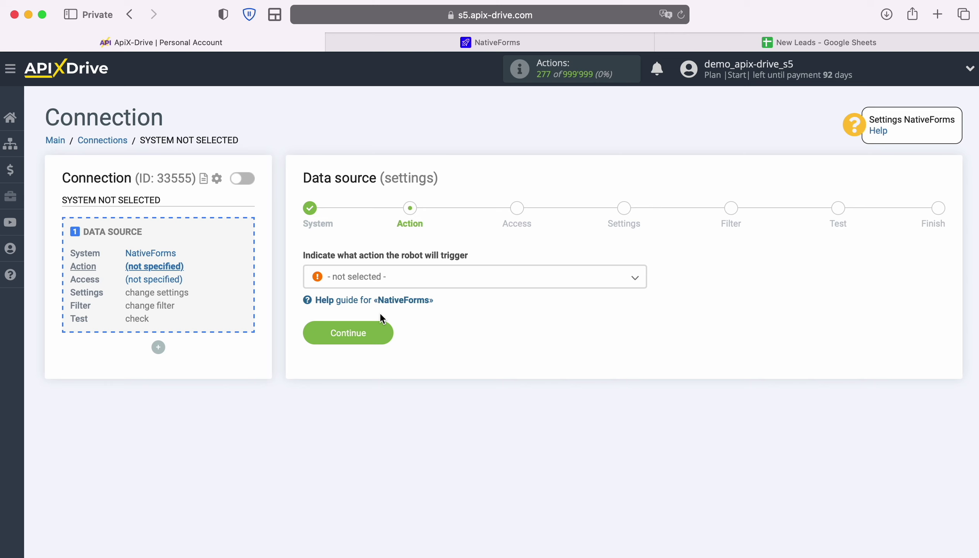
left_click(480, 280)
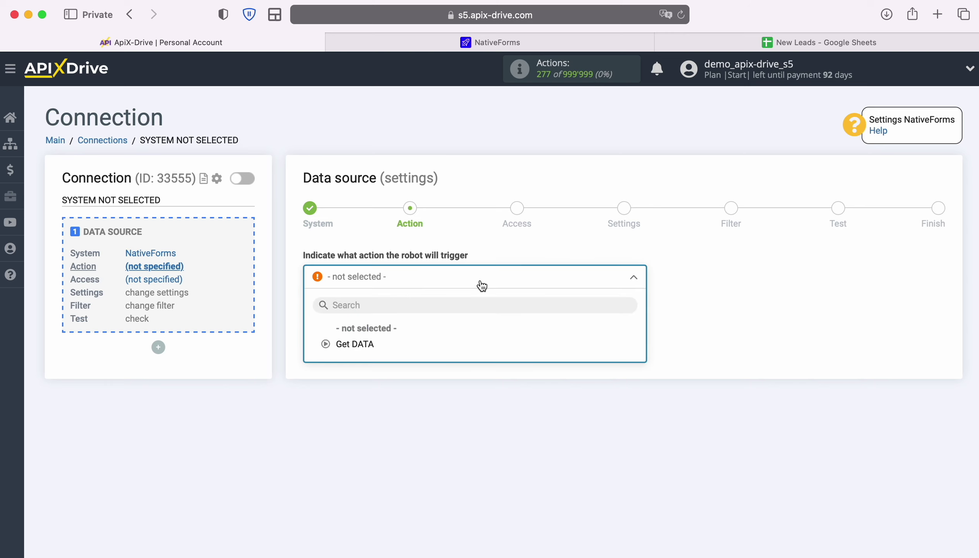
left_click(360, 344)
Connect a new NativeForms account, keeping its default name.
left_click(388, 335)
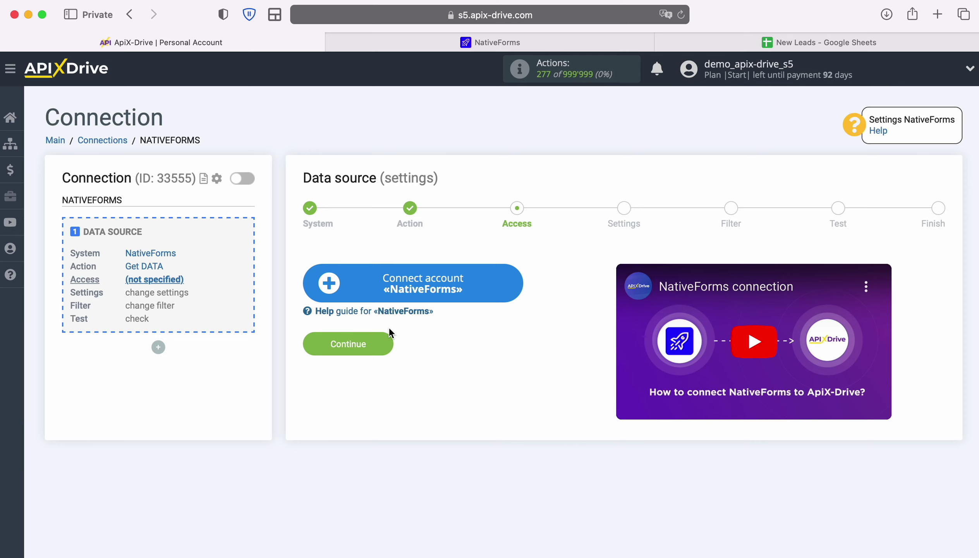
left_click(514, 282)
left_click_drag(567, 257, 345, 259)
left_click(349, 267)
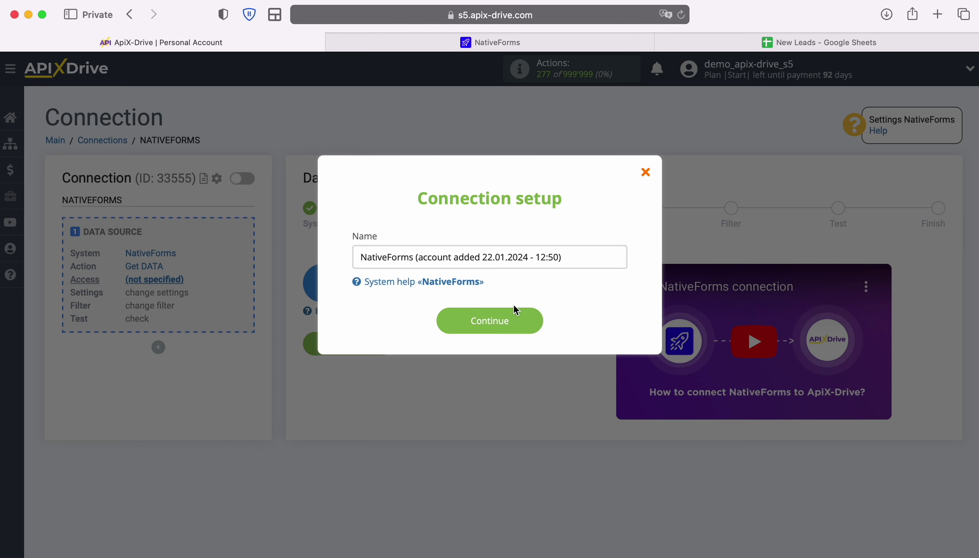
left_click(536, 324)
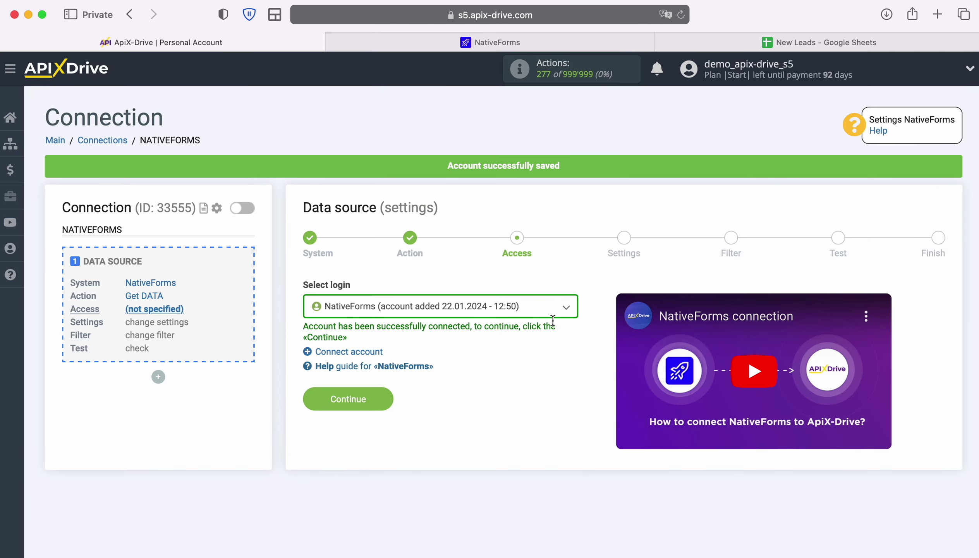
Select the new NativeForms account as the login and proceed to Settings.
left_click(564, 310)
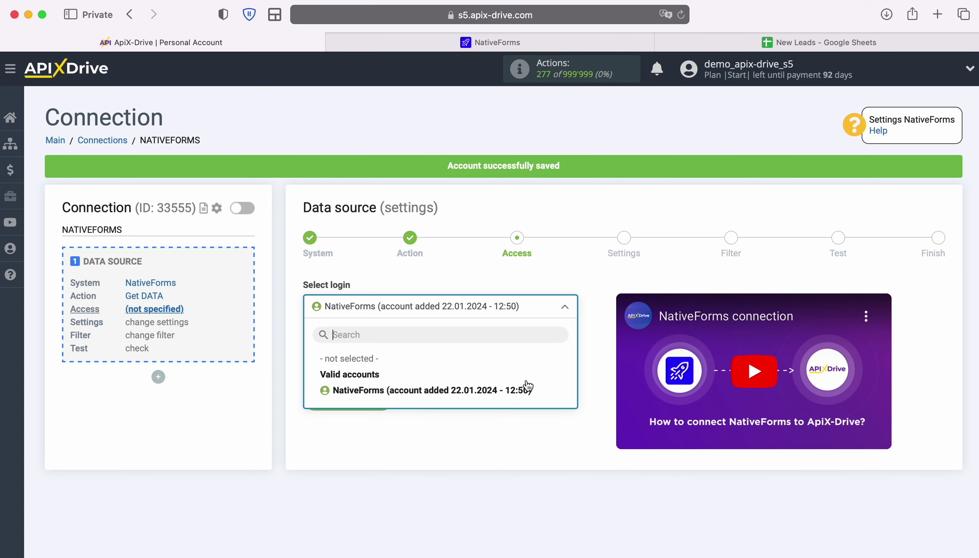
left_click(527, 390)
left_click(380, 400)
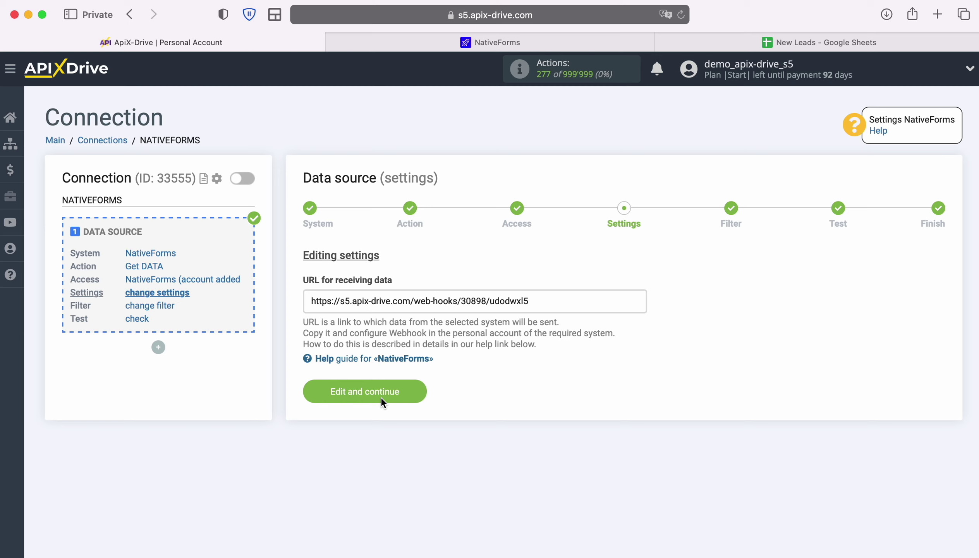
Copy the ApiX-Drive URL for receiving data to the clipboard.
left_click_drag(312, 301, 528, 301)
right_click(519, 300)
left_click(558, 377)
Open the webhook settings of the New Leads form in NativeForms.
left_click(466, 46)
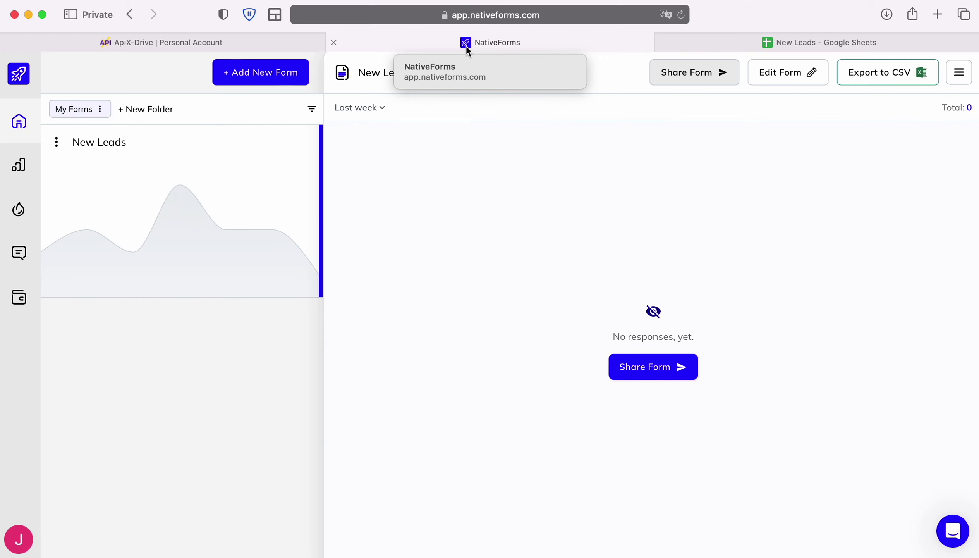
left_click(781, 74)
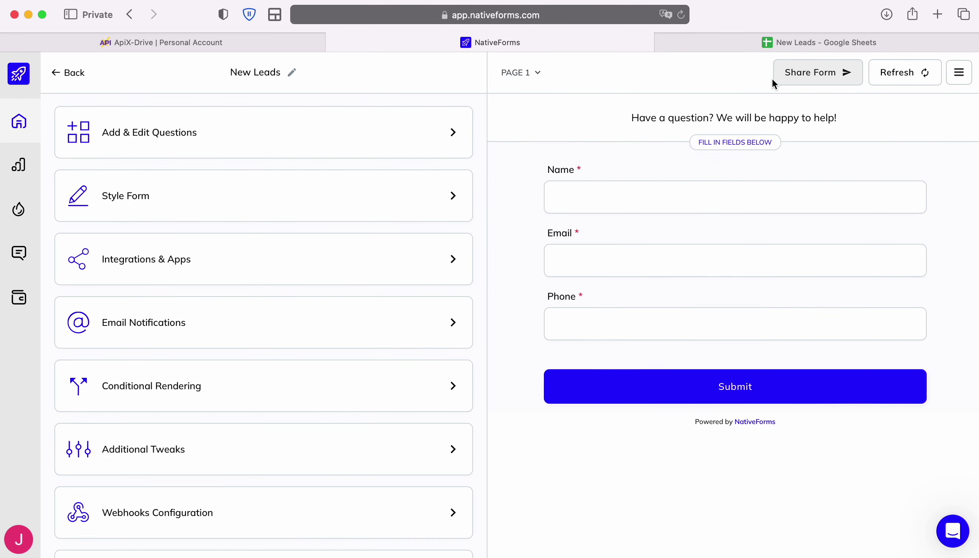
left_click(399, 517)
scroll(400, 519, "down", 2)
scroll(400, 519, "down", 3)
Create a Form Completed webhook pointing to the pasted ApiX-Drive URL.
left_click(179, 468)
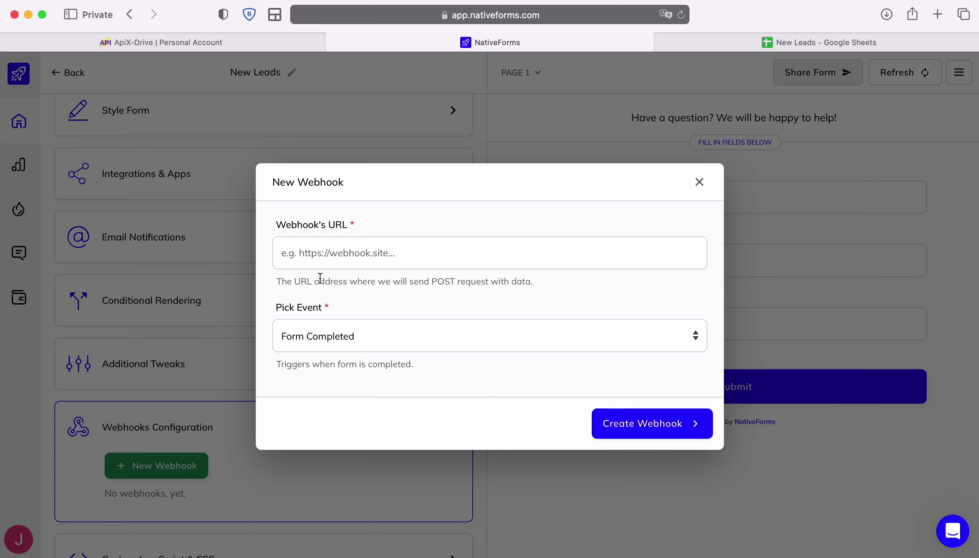
right_click(331, 255)
left_click(360, 295)
left_click(684, 341)
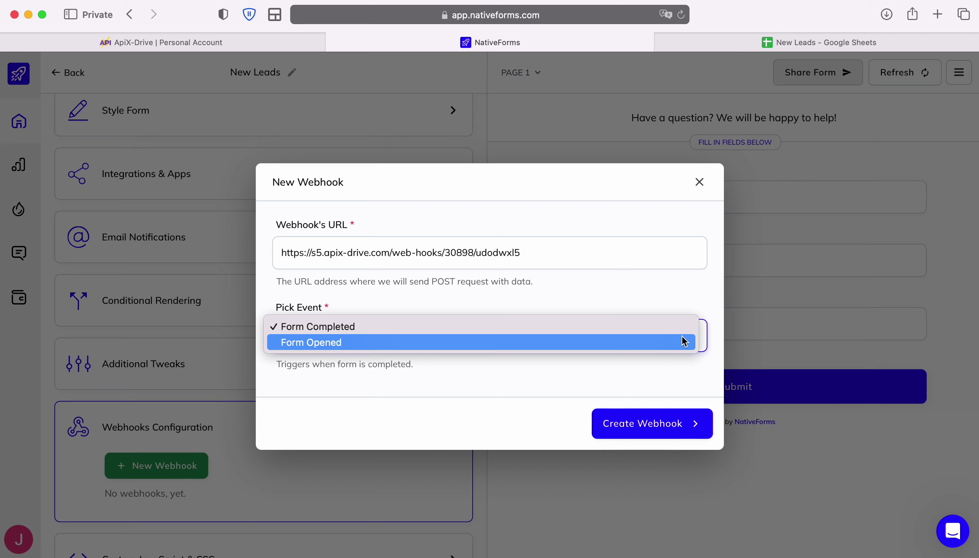
left_click(647, 327)
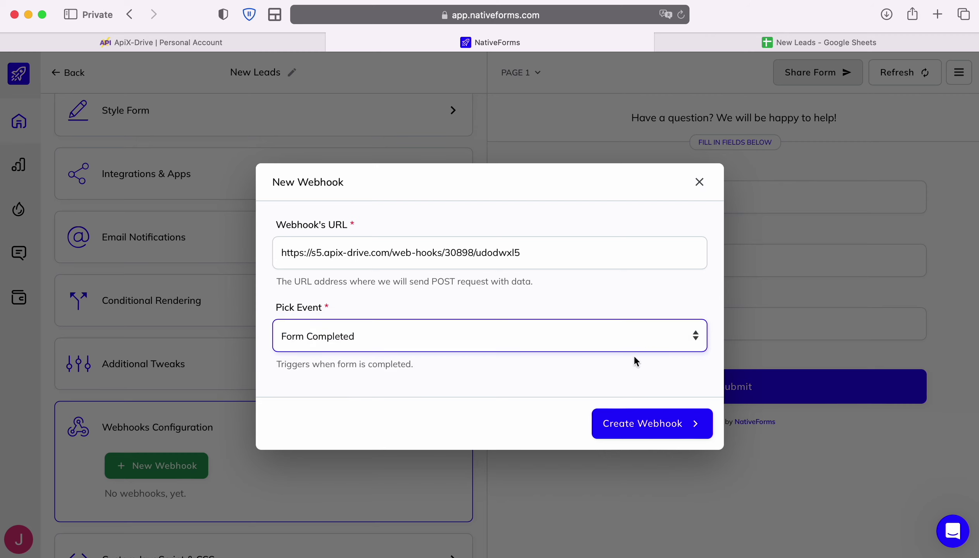
left_click(665, 425)
Refresh the form preview and return to the New Leads responses page.
scroll(380, 436, "down", 4)
scroll(380, 439, "down", 3)
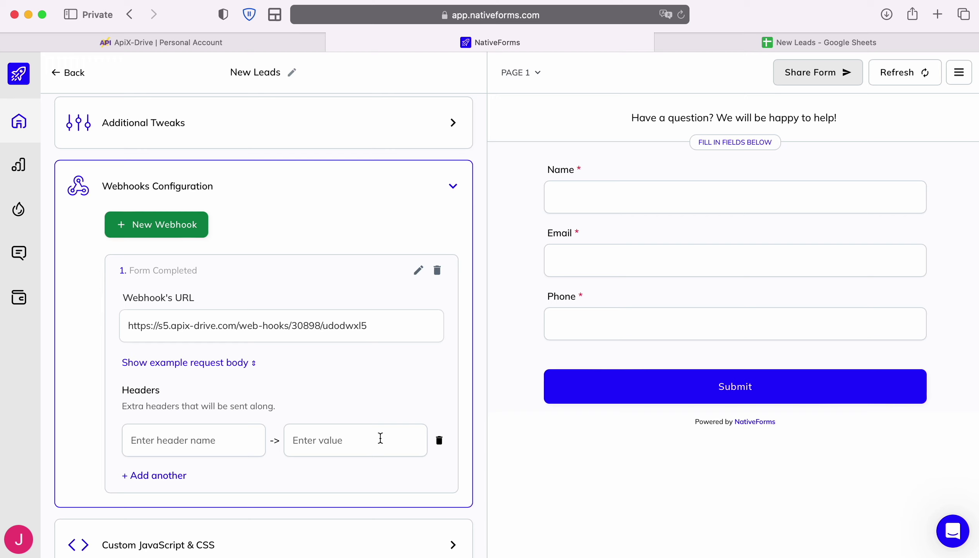
left_click(897, 74)
left_click(56, 73)
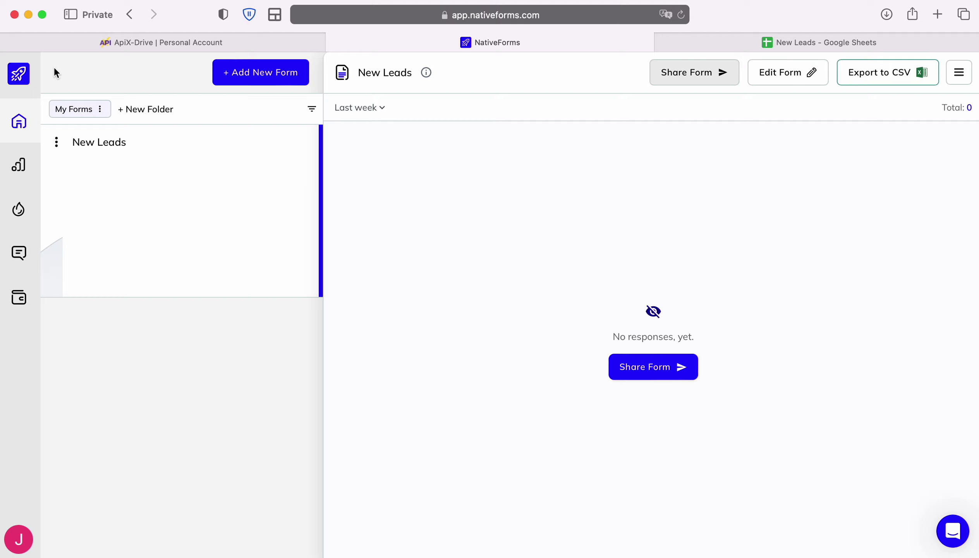
Copy the New Leads public share link and open it in a new tab.
left_click(686, 74)
left_click(688, 316)
left_click(934, 19)
key("super+v")
key("Return")
Fill in a test lead's name, e-mail and phone number and submit the form.
left_click(479, 154)
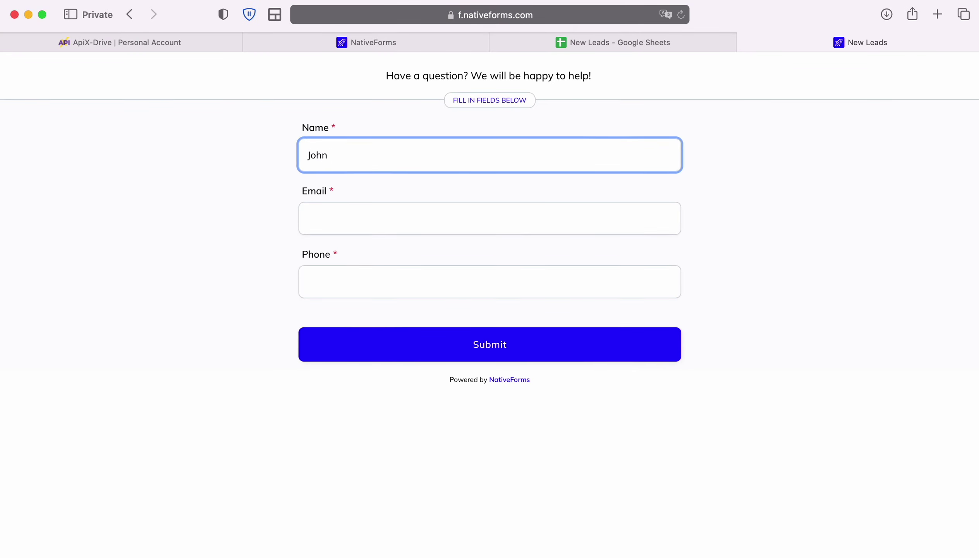
left_click(307, 218)
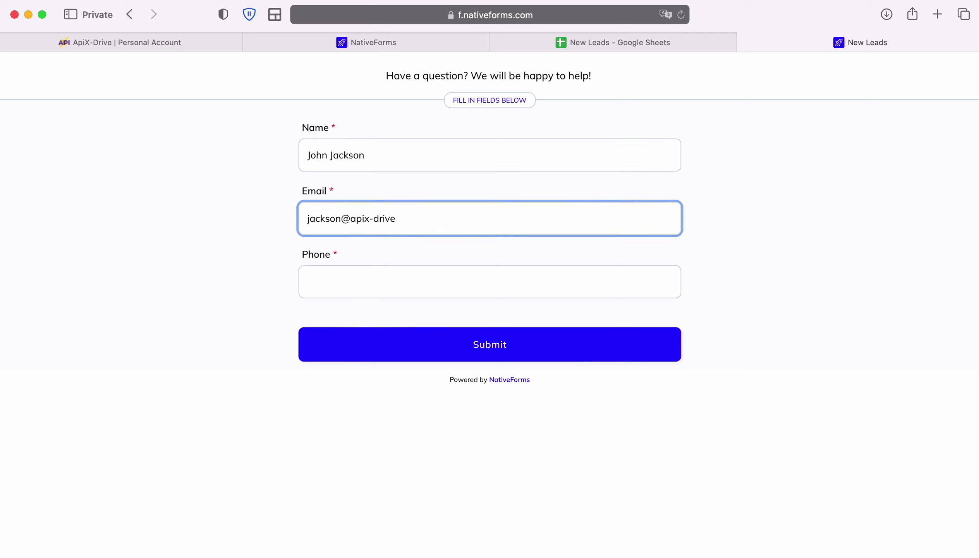
left_click(307, 282)
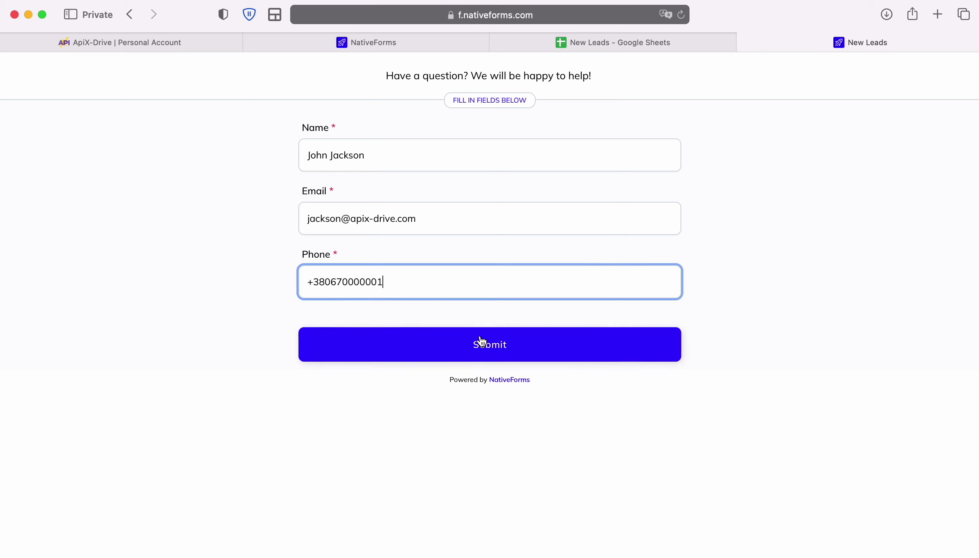
left_click(481, 342)
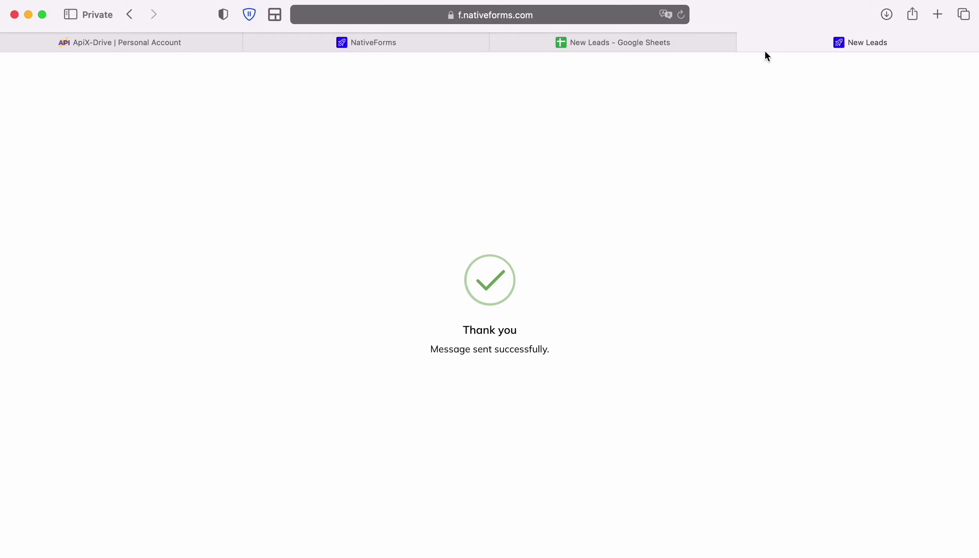
Back in ApiX-Drive, save the source settings and skip filtering to reach the Test step.
left_click(745, 42)
left_click(156, 42)
left_click(415, 391)
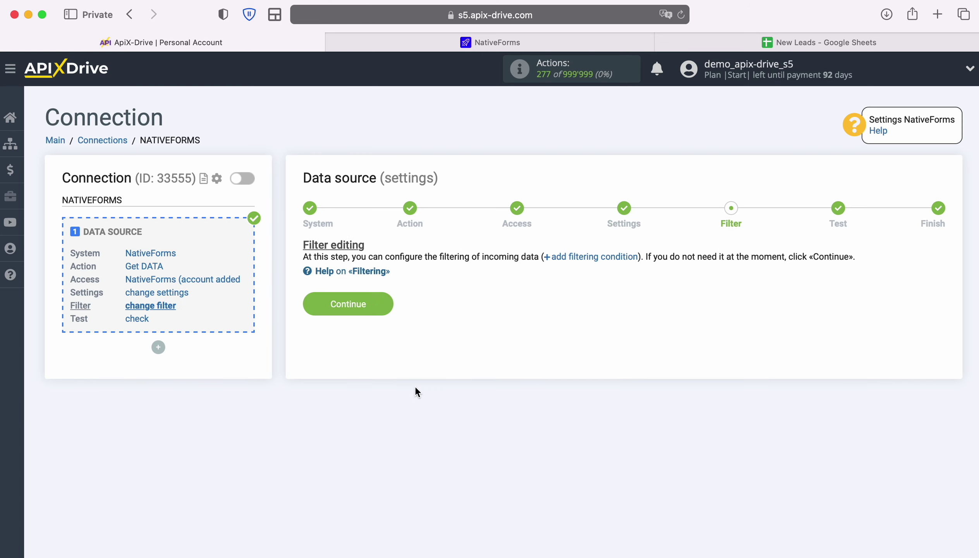
left_click(385, 303)
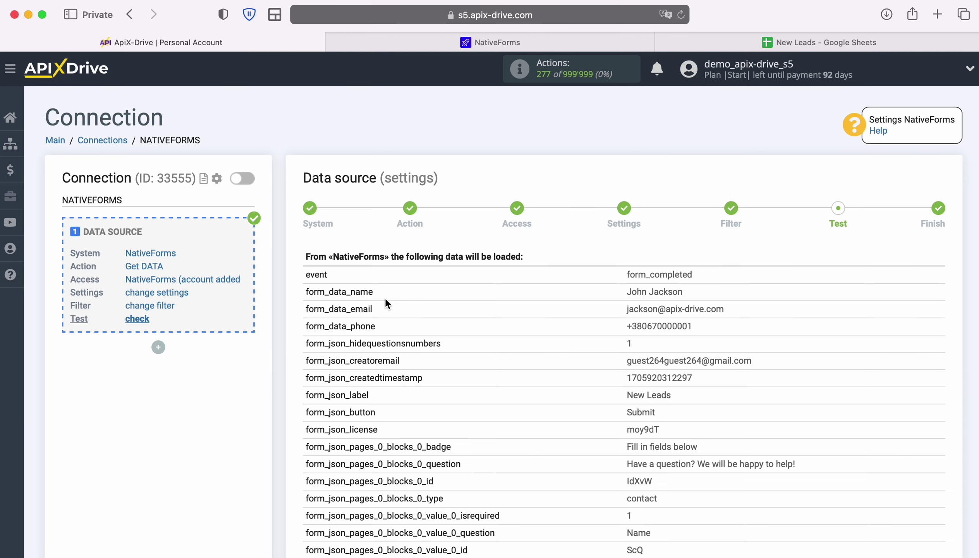
Review the loaded NativeForms test fields down to the last one.
scroll(905, 354, "down", 3)
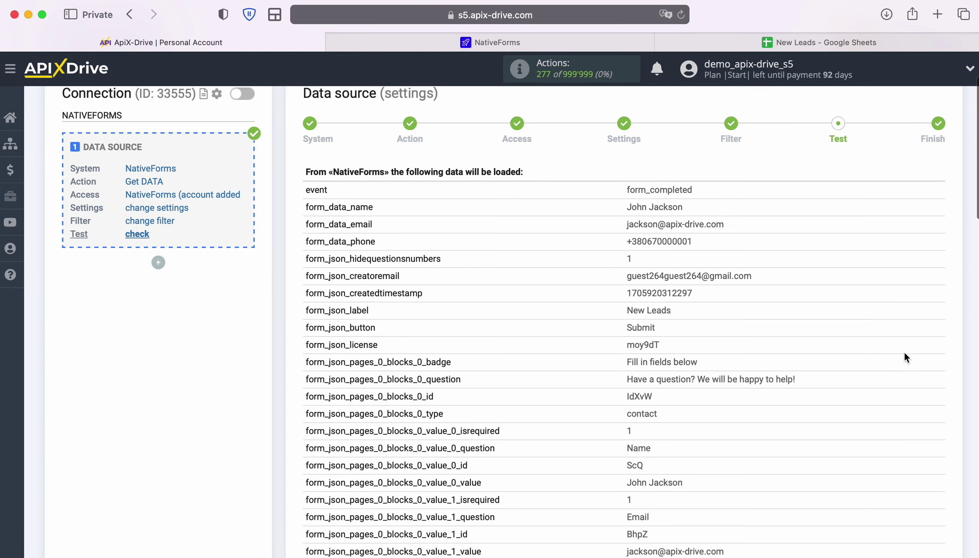
scroll(904, 351, "down", 3)
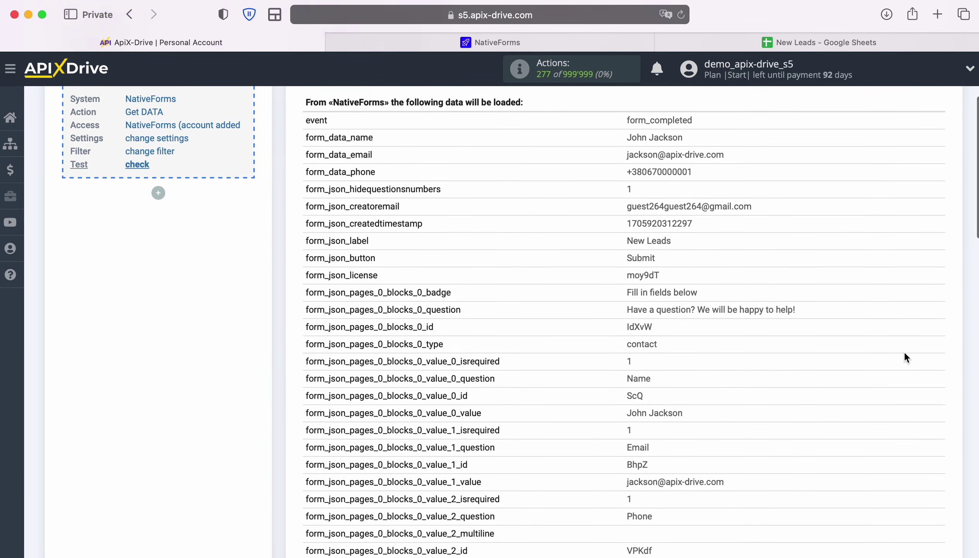
scroll(904, 351, "down", 3)
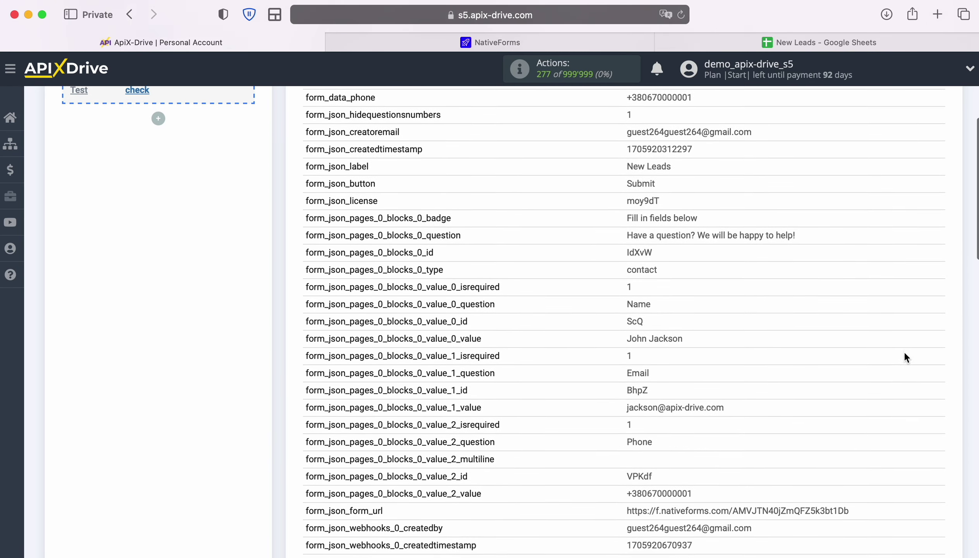
scroll(904, 351, "down", 4)
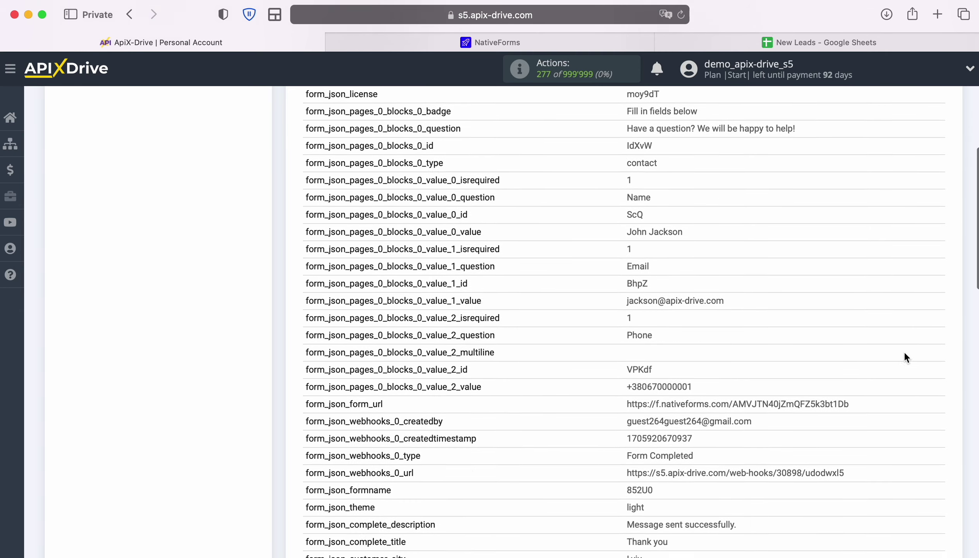
scroll(904, 351, "down", 5)
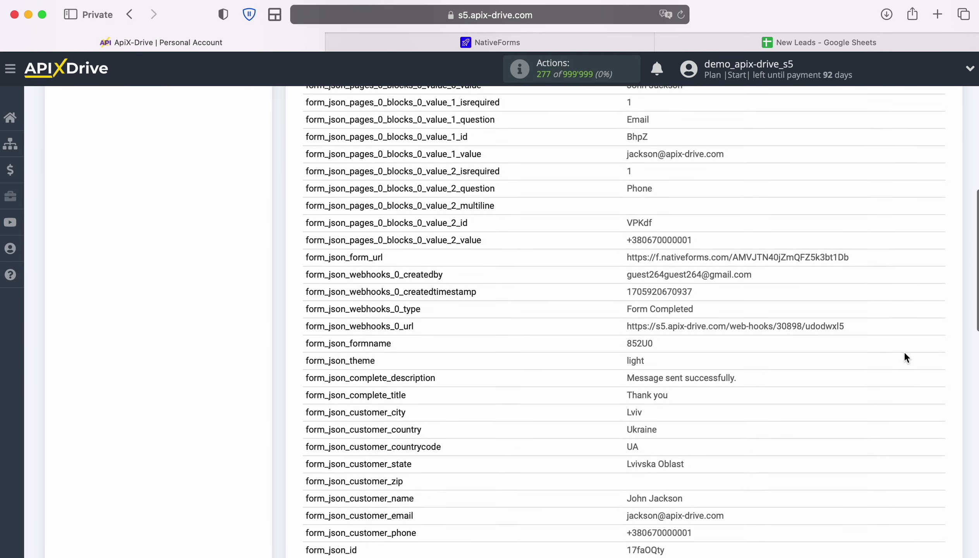
scroll(903, 351, "down", 7)
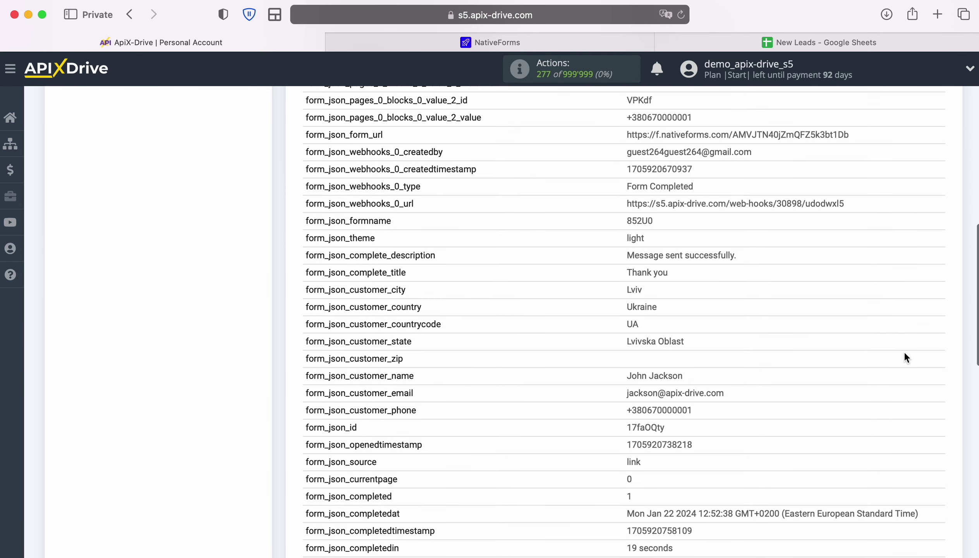
scroll(904, 352, "down", 7)
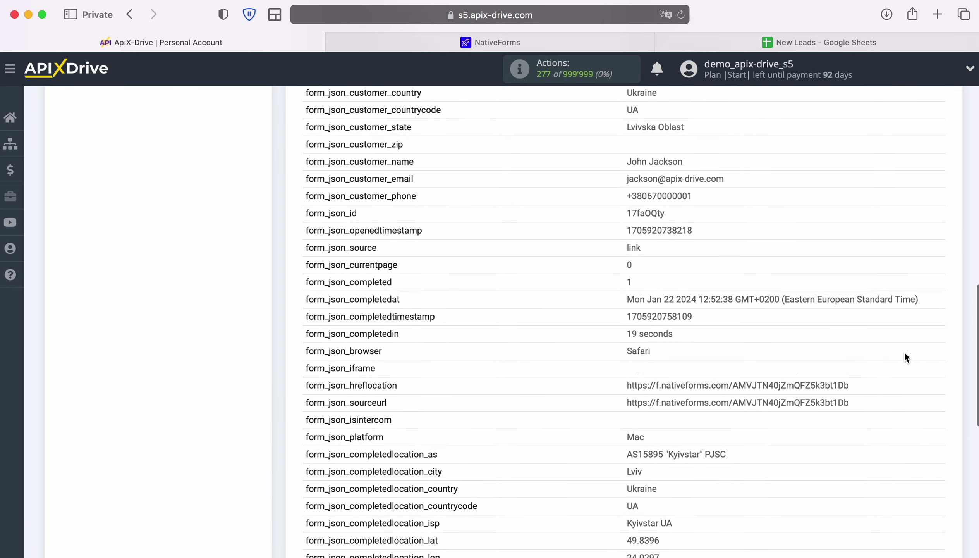
scroll(905, 352, "down", 8)
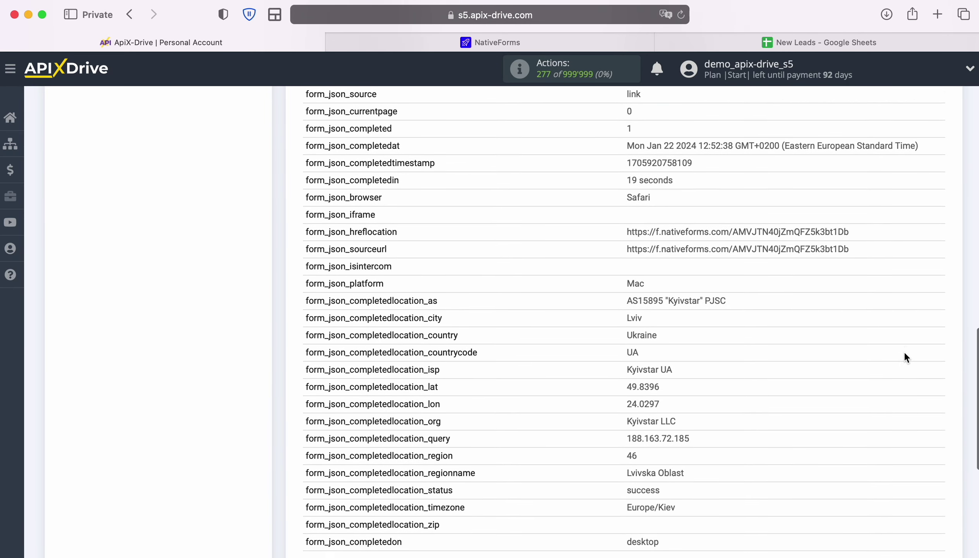
Finish the NativeForms source setup and select Google Sheets as the destination system.
left_click(937, 485)
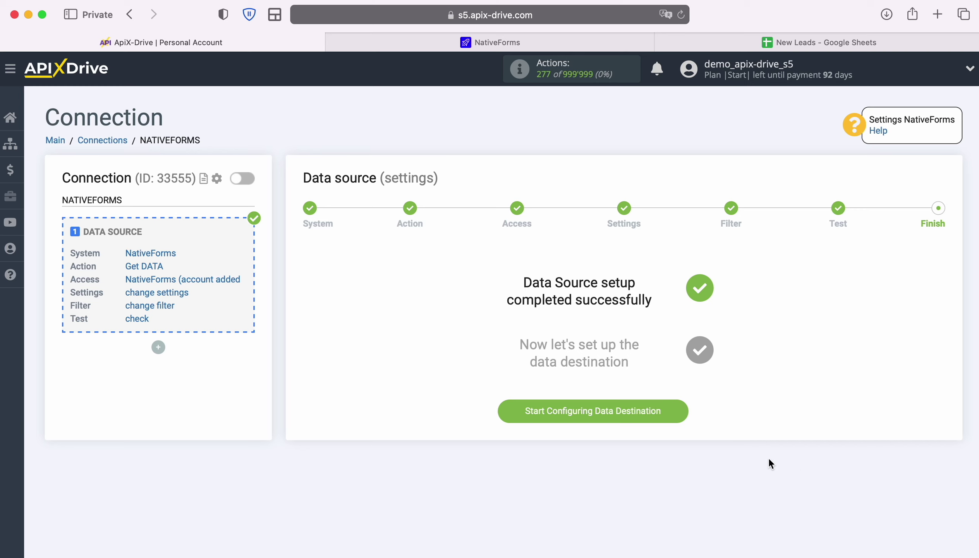
left_click(684, 411)
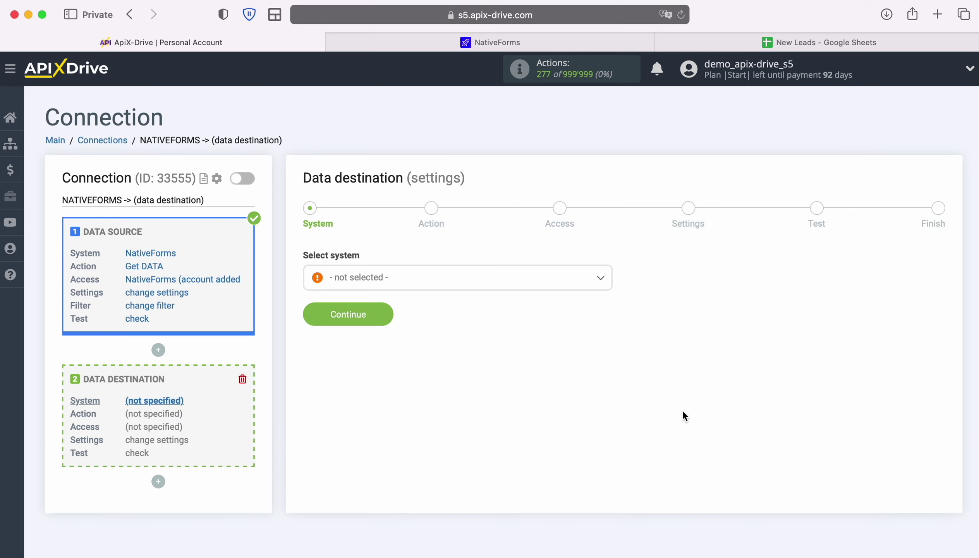
left_click(551, 284)
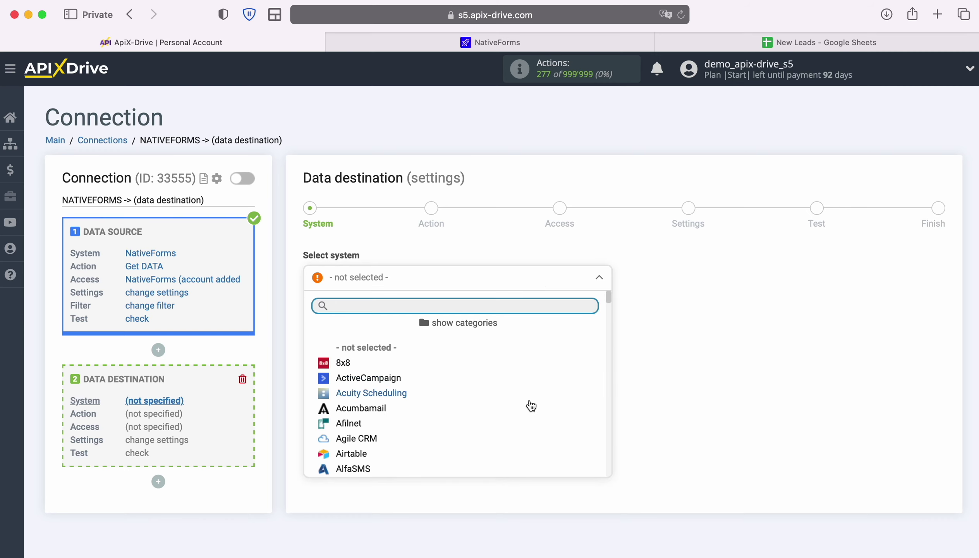
scroll(529, 404, "down", 10)
scroll(532, 406, "down", 15)
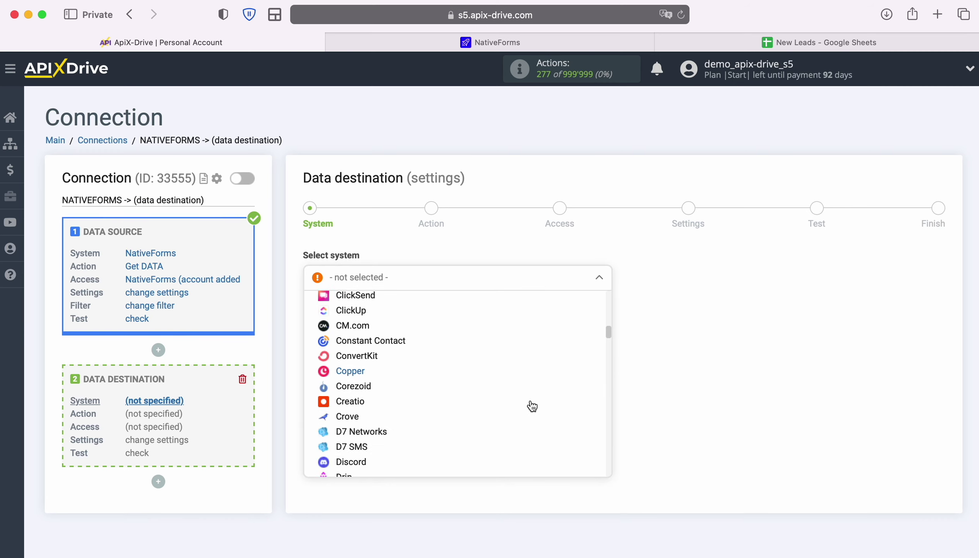
scroll(532, 406, "down", 2)
left_click(385, 429)
left_click(380, 312)
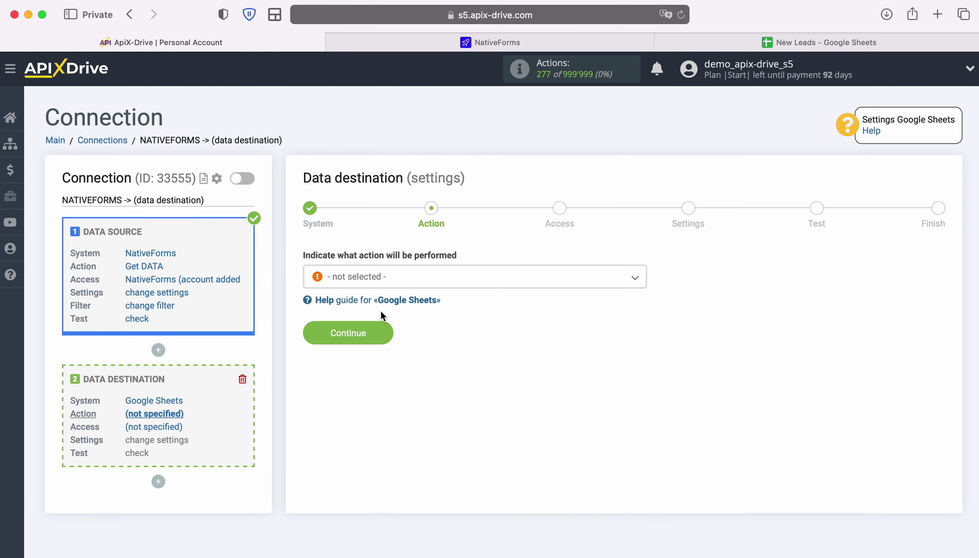
Set the Google Sheets action to Add ROW and begin connecting a Google Sheets account.
left_click(478, 278)
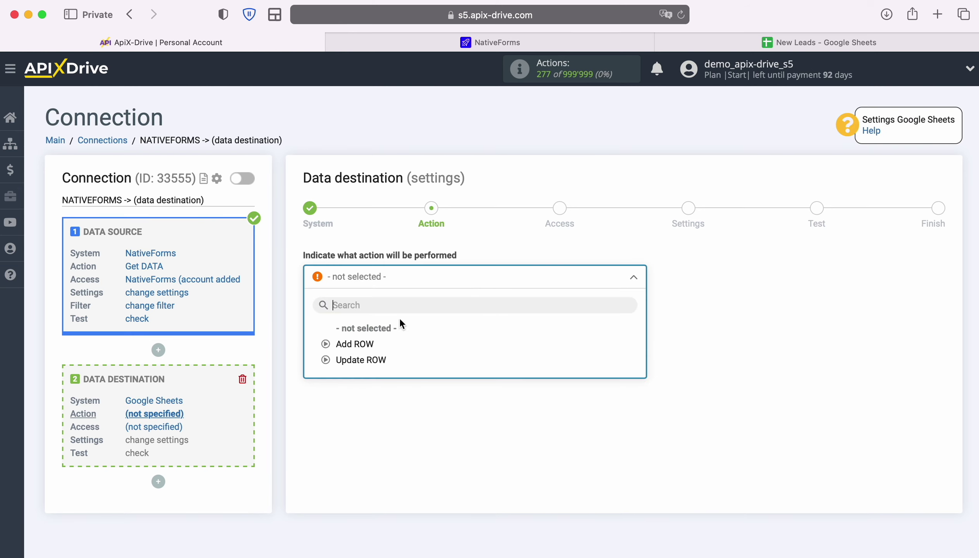
left_click(371, 344)
left_click(382, 333)
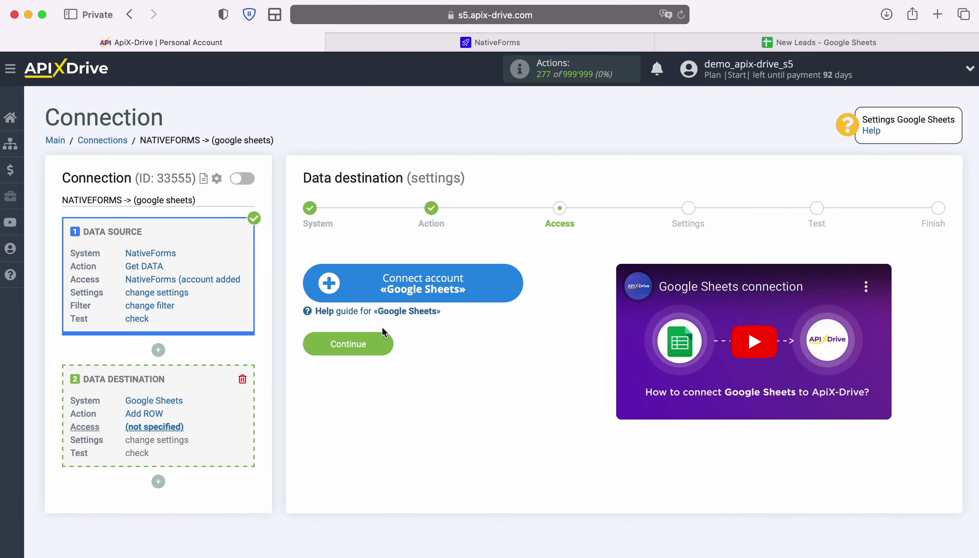
left_click(515, 290)
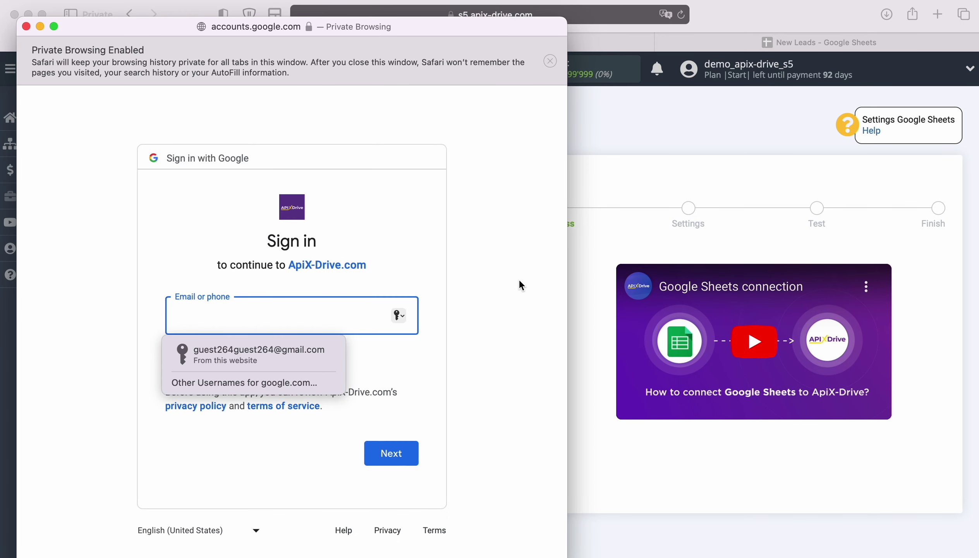
Sign in to Google with the saved account e-mail and password.
left_click(280, 350)
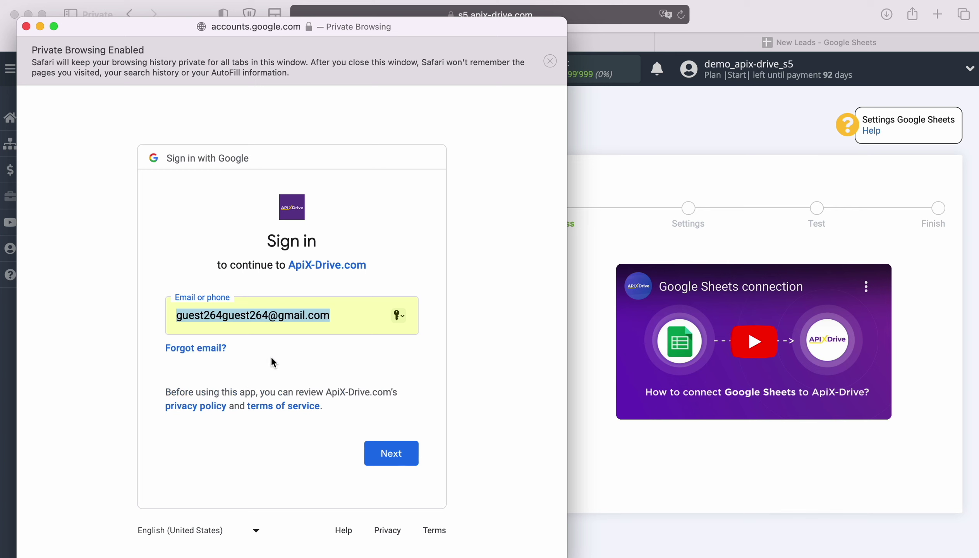
left_click(402, 452)
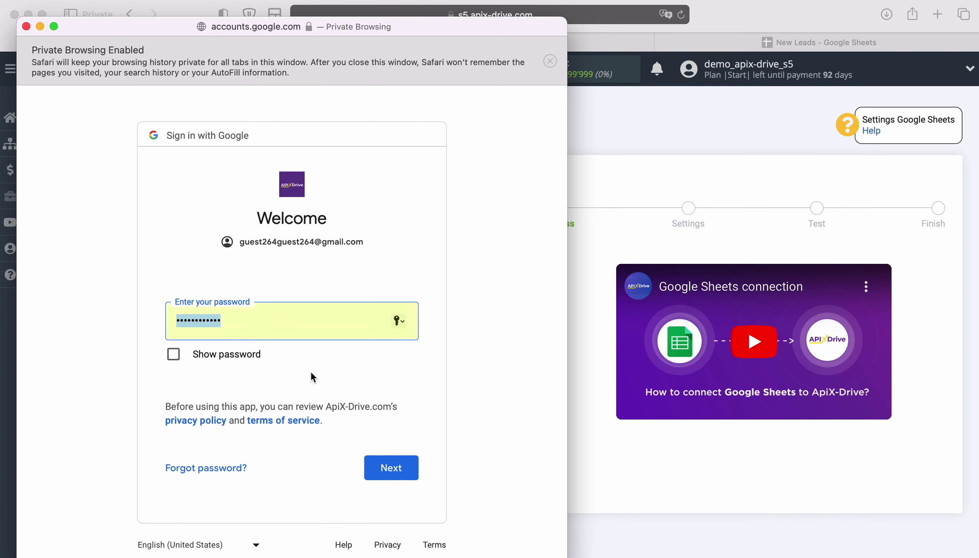
left_click(408, 464)
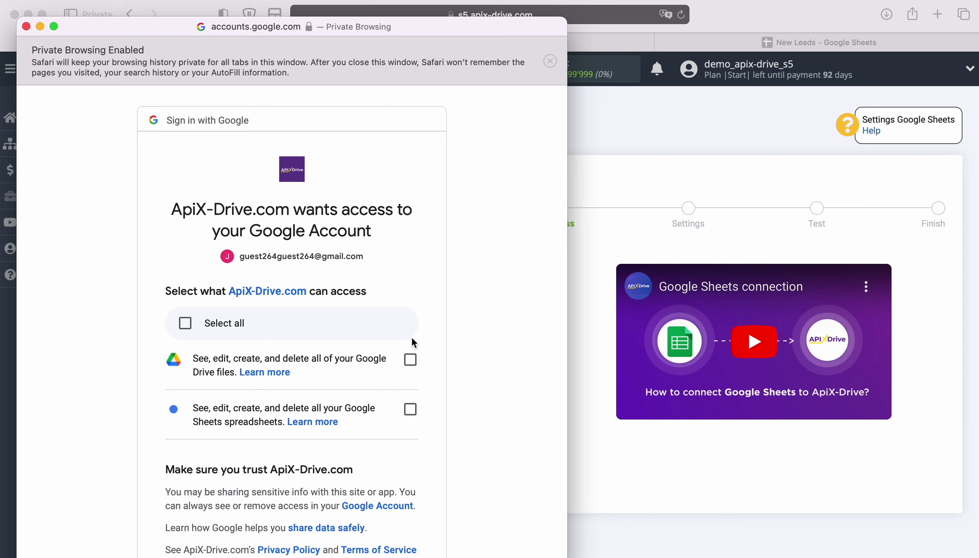
Grant ApiX-Drive access to Google Drive files and Sheets spreadsheets.
left_click(410, 362)
left_click(410, 409)
scroll(469, 422, "down", 5)
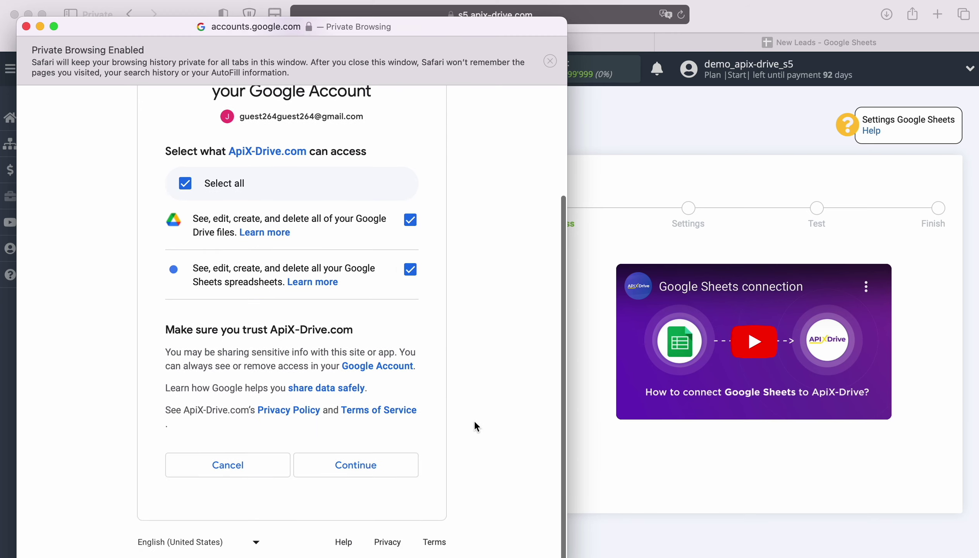
left_click(390, 470)
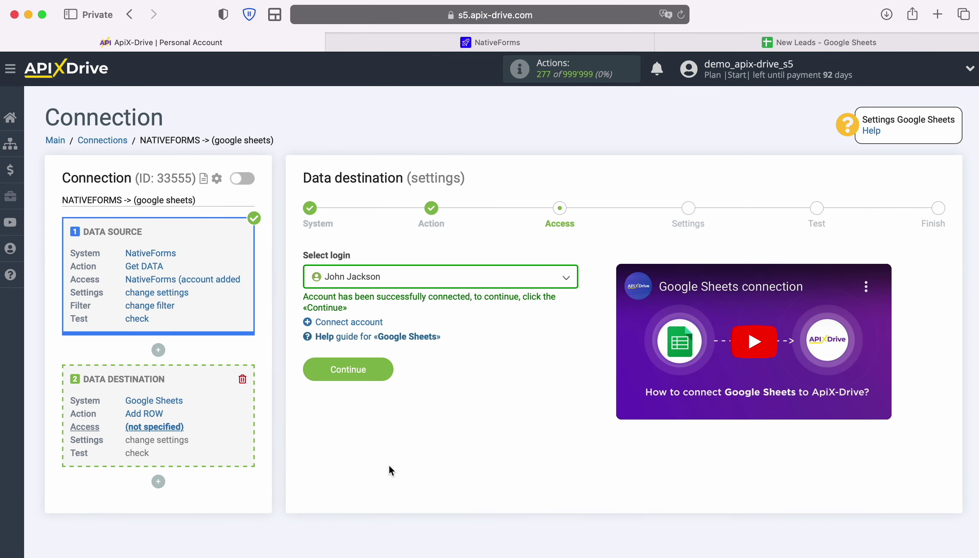
Select the connected Google account as the destination login and continue.
left_click(566, 277)
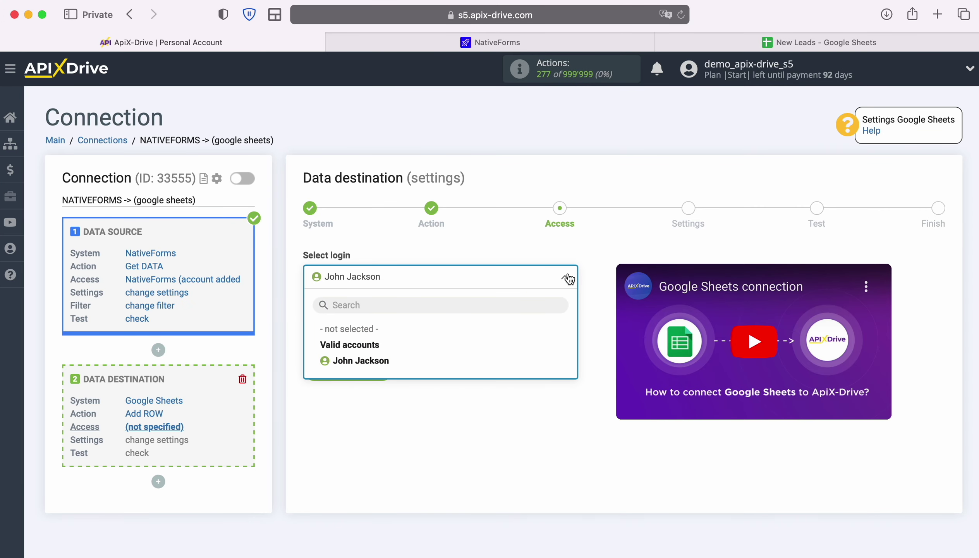
left_click(389, 360)
left_click(385, 362)
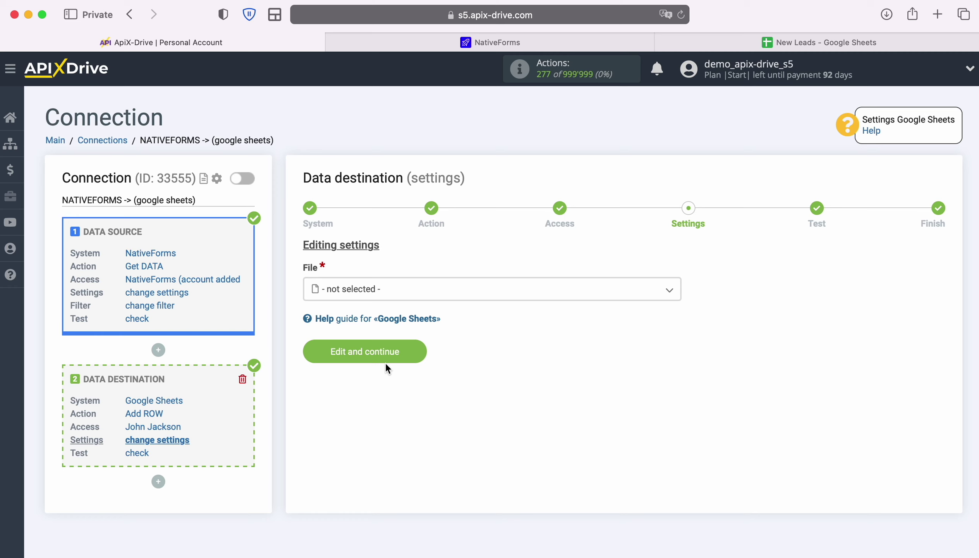
Choose the New Leads file and the New Leads sheet.
left_click(381, 291)
left_click(367, 358)
left_click(367, 358)
left_click(357, 413)
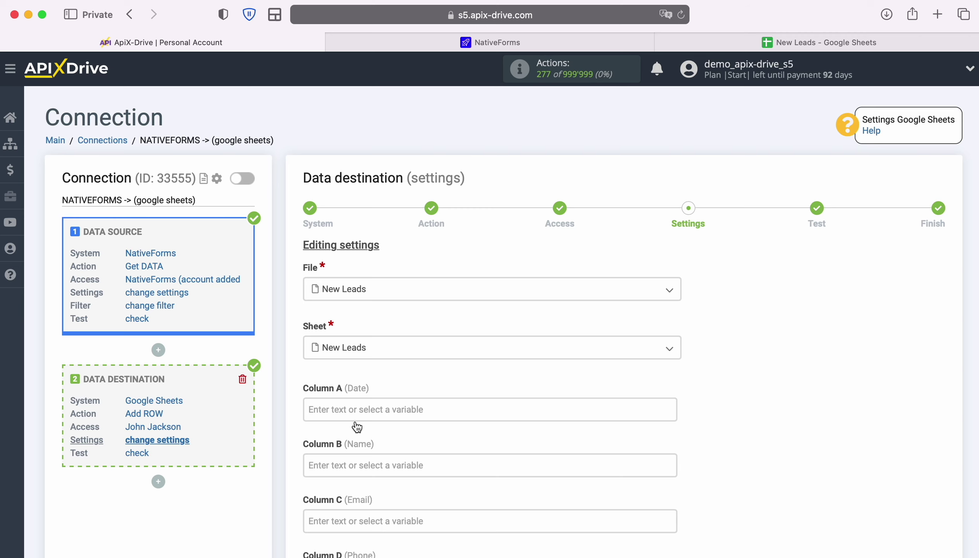
Map Column A to the form completion date and Column B to form_data_name.
left_click(358, 409)
scroll(350, 408, "down", 6)
scroll(604, 357, "down", 3)
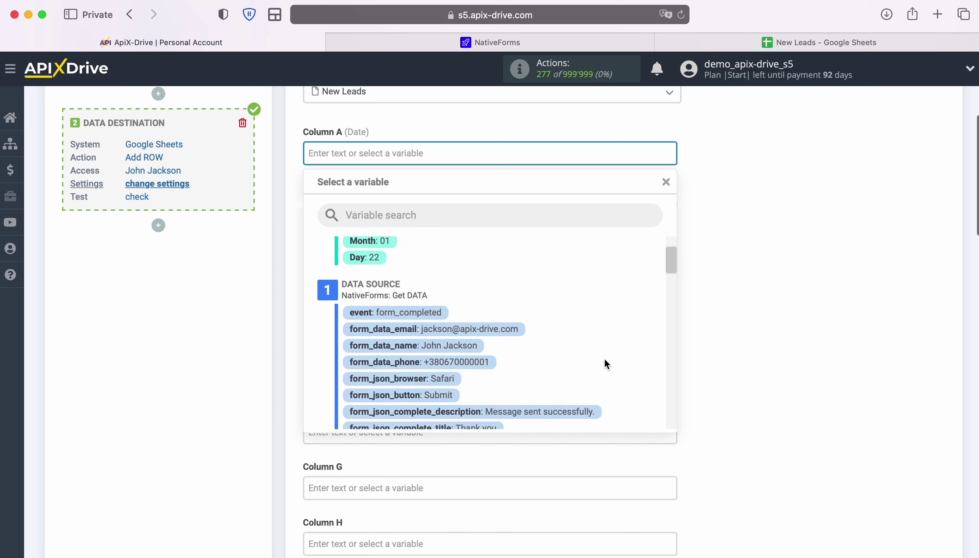
scroll(611, 359, "down", 5)
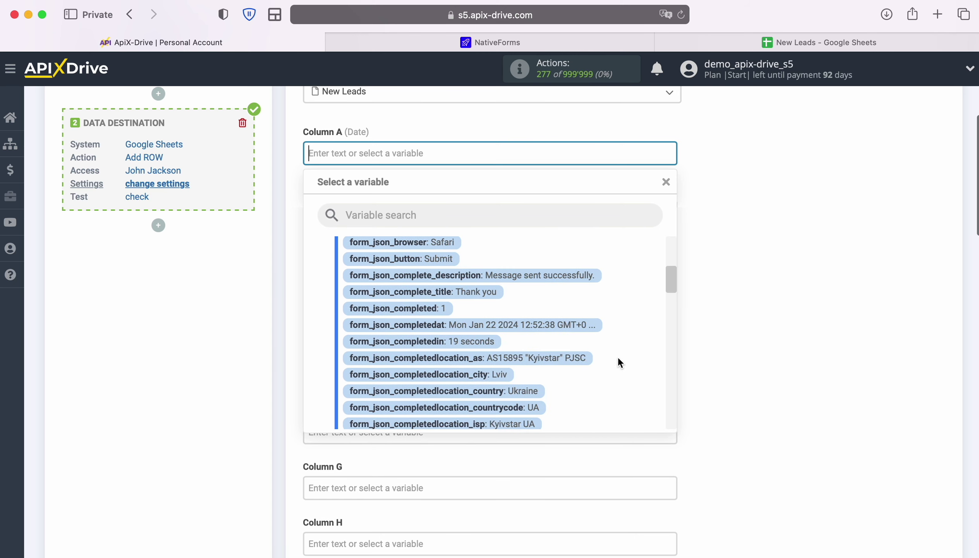
left_click(556, 324)
left_click(439, 208)
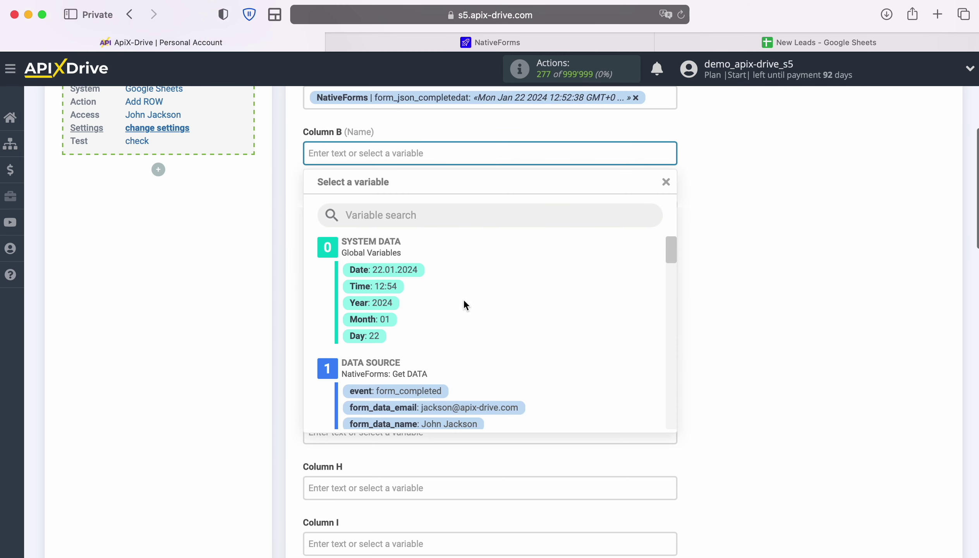
scroll(617, 326, "down", 3)
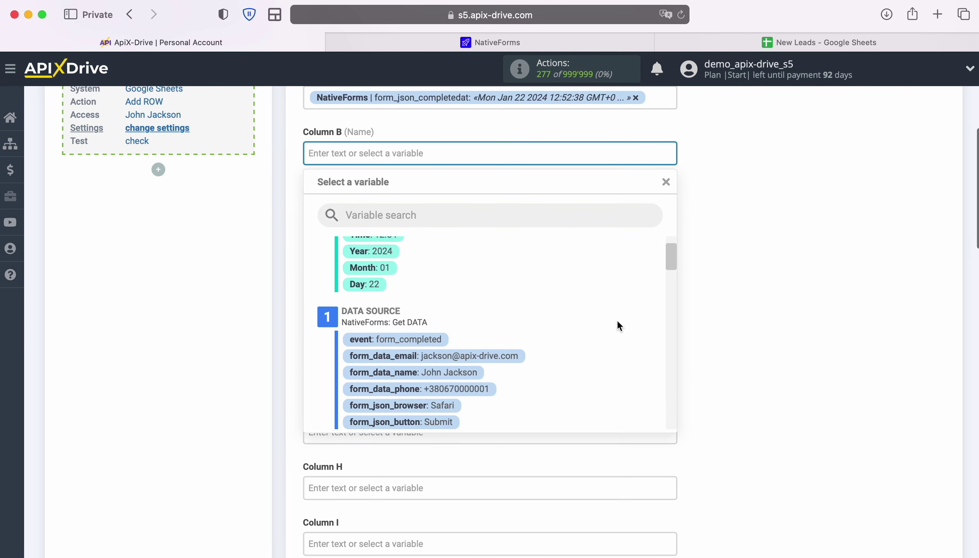
left_click(451, 357)
Map Column C to form_data_email and Column D to form_data_phone.
left_click(405, 210)
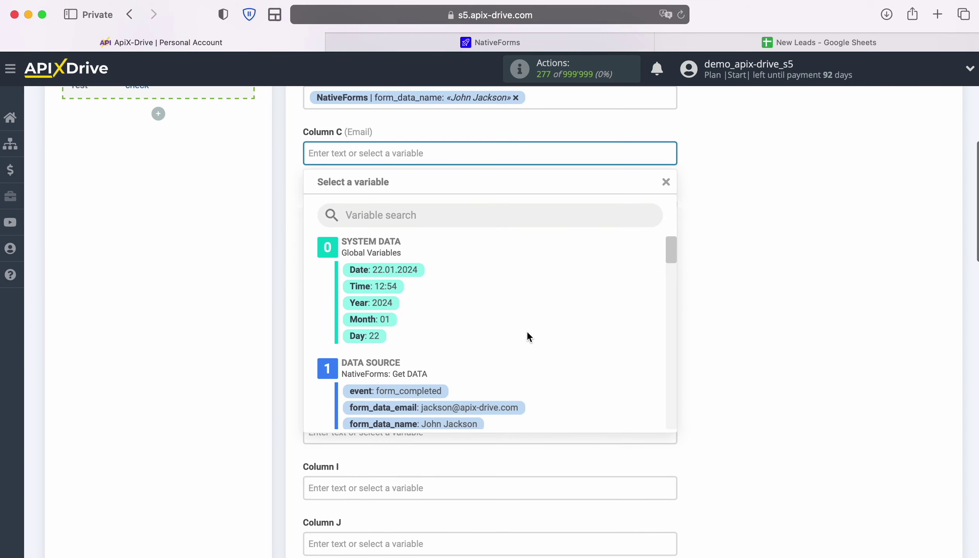
scroll(588, 328, "down", 2)
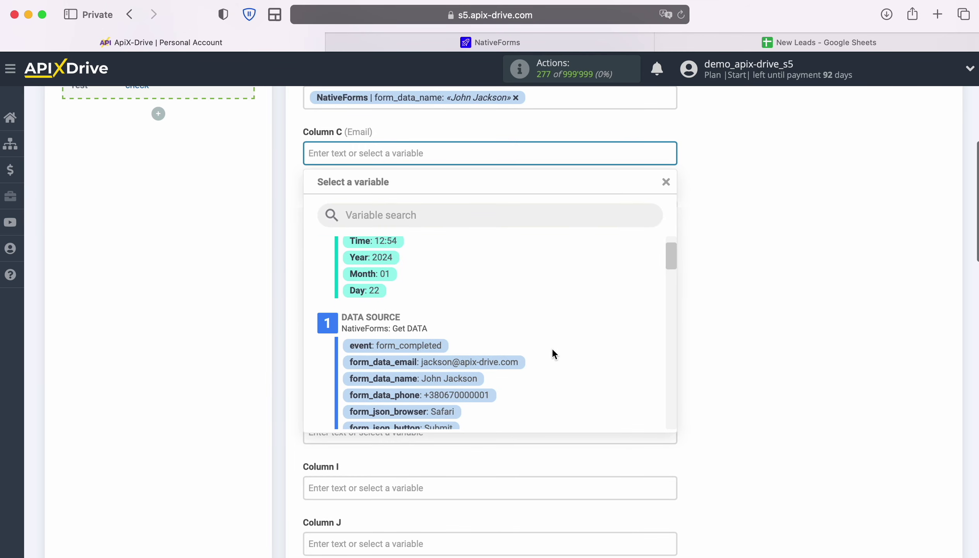
left_click(507, 362)
left_click(405, 208)
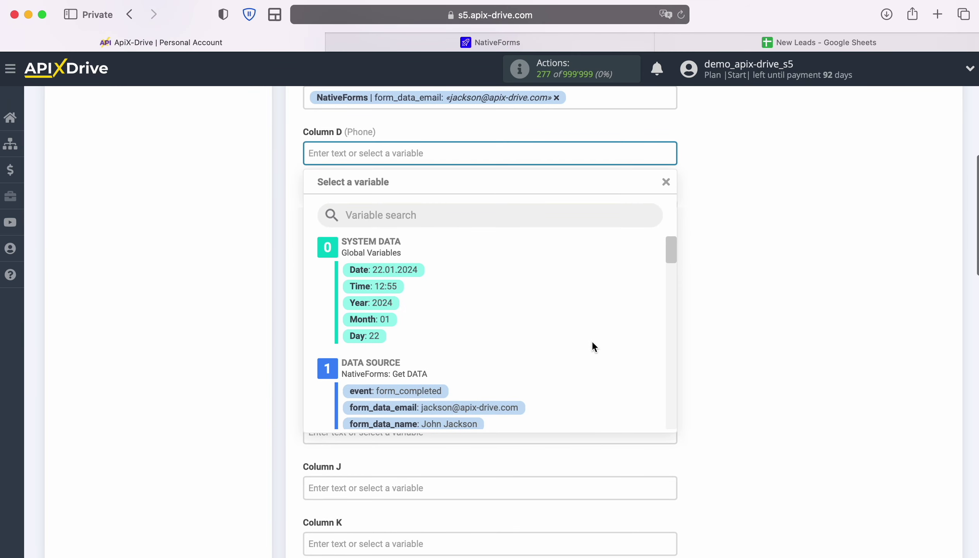
scroll(593, 342, "down", 3)
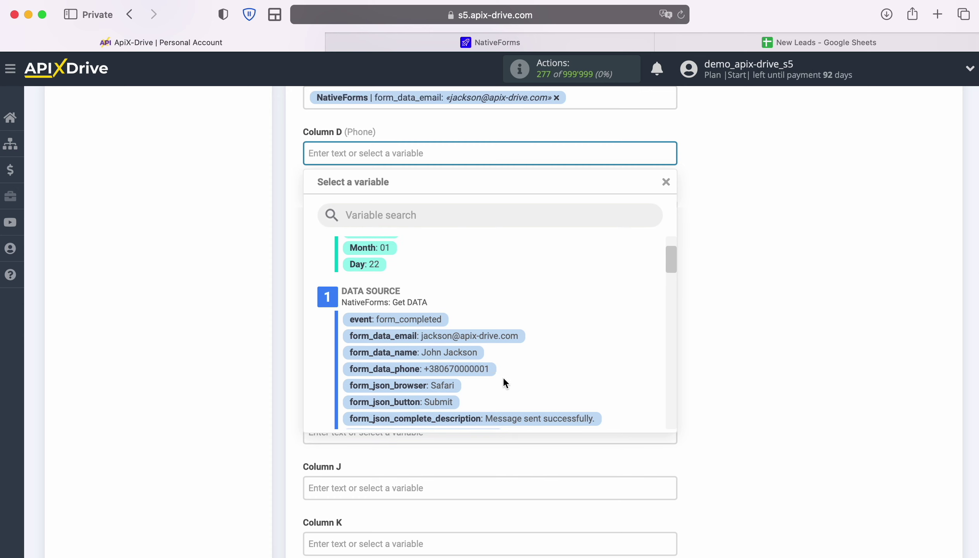
left_click(466, 370)
Map Column E to form_json_label, leaving Columns F–Z empty.
left_click(438, 208)
scroll(630, 344, "down", 5)
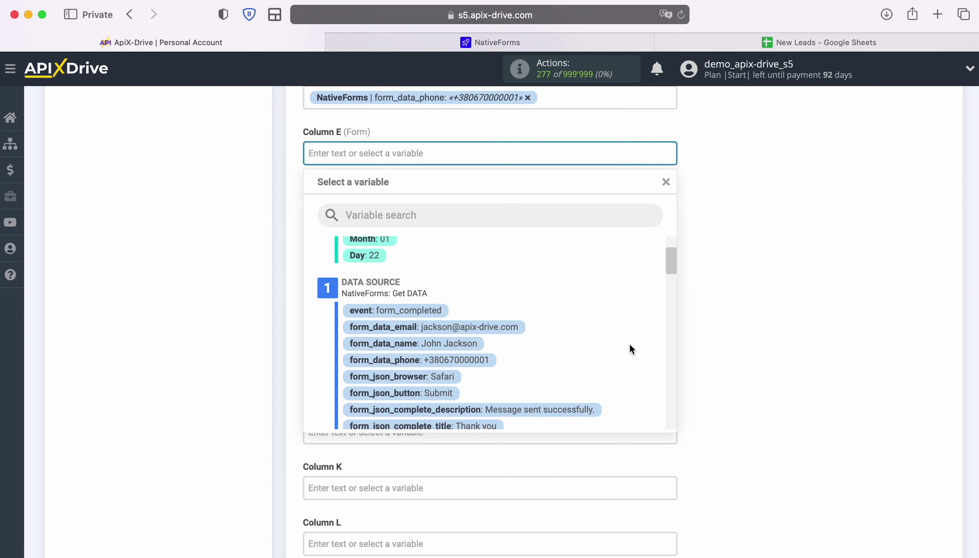
scroll(629, 343, "down", 3)
scroll(630, 344, "down", 3)
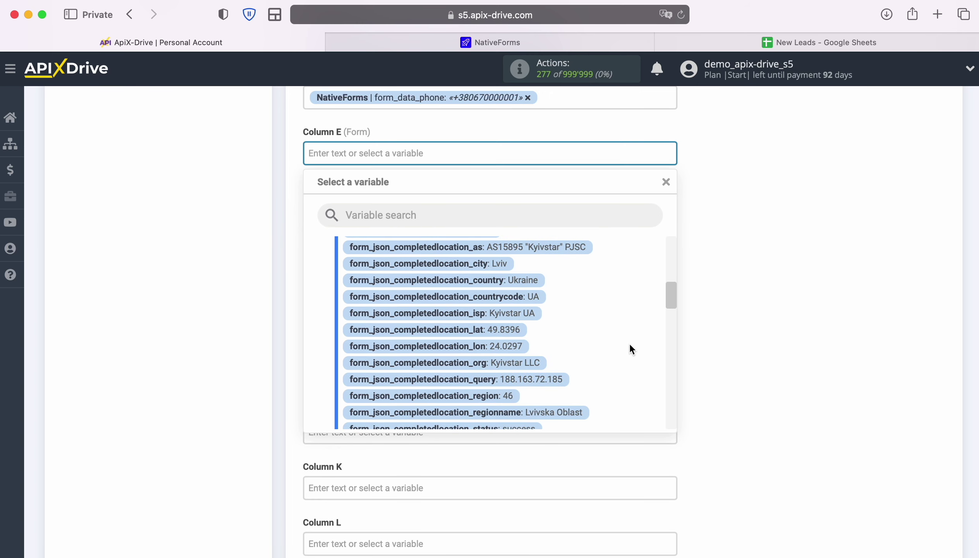
scroll(629, 343, "down", 3)
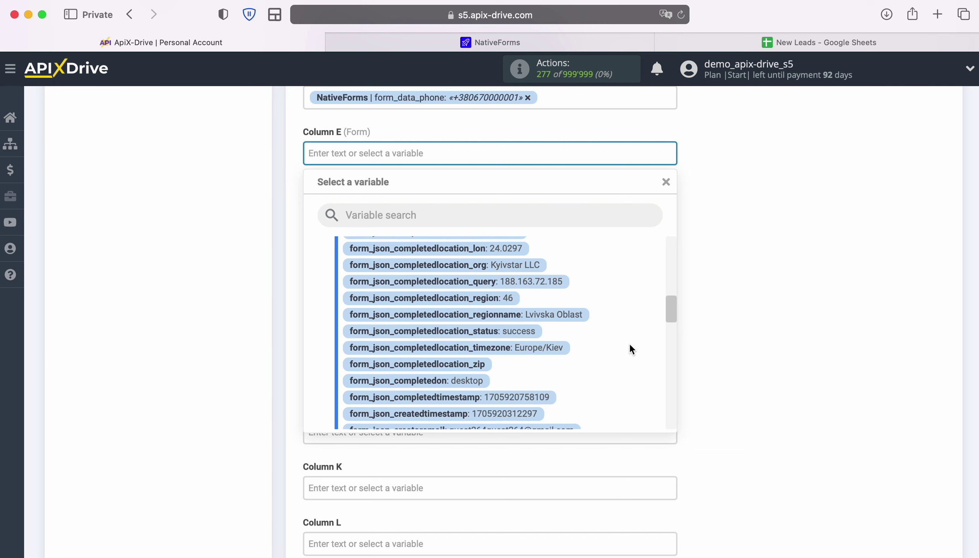
scroll(630, 343, "down", 3)
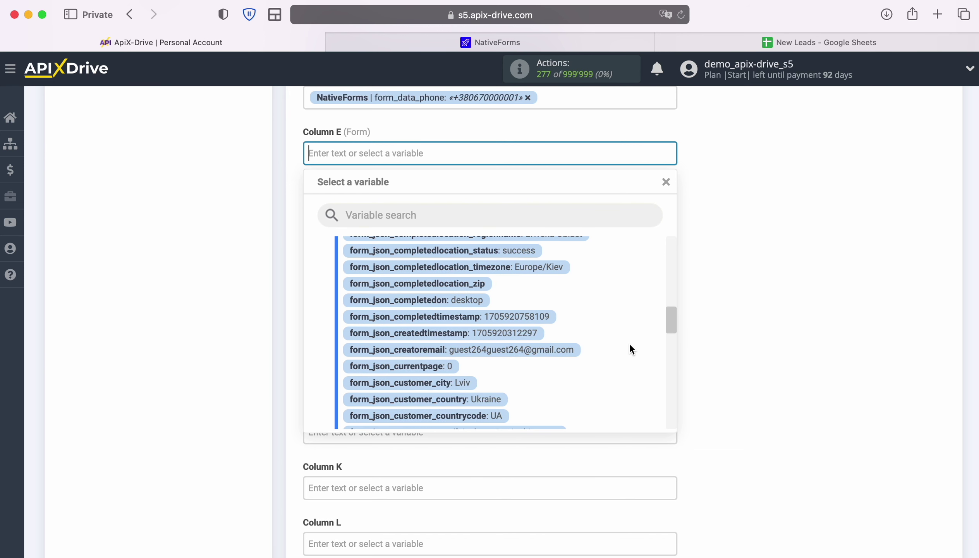
scroll(629, 344, "down", 2)
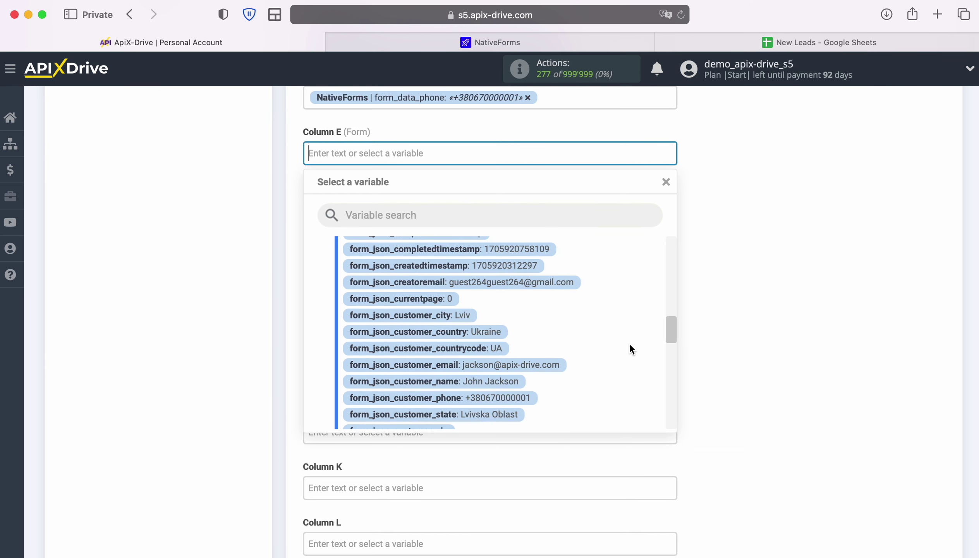
scroll(629, 343, "down", 3)
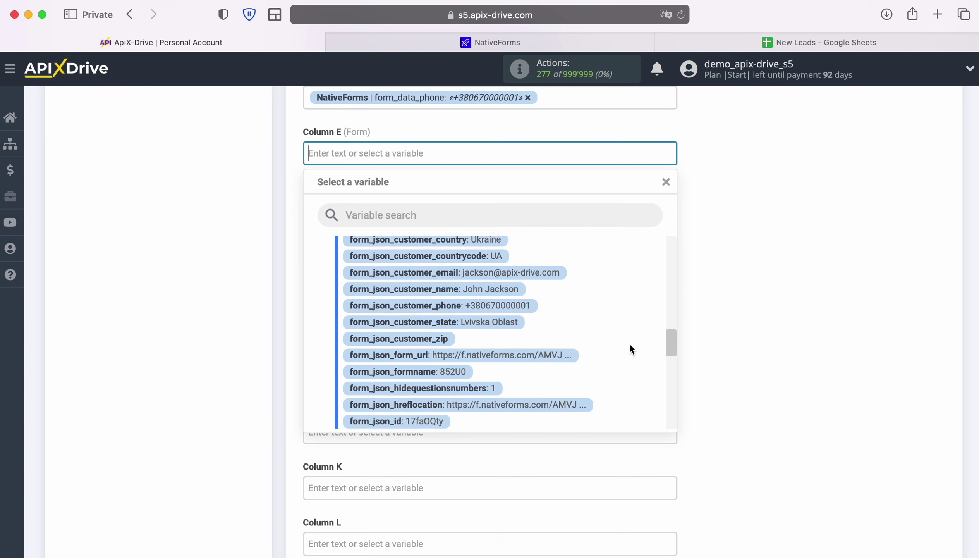
scroll(630, 344, "down", 3)
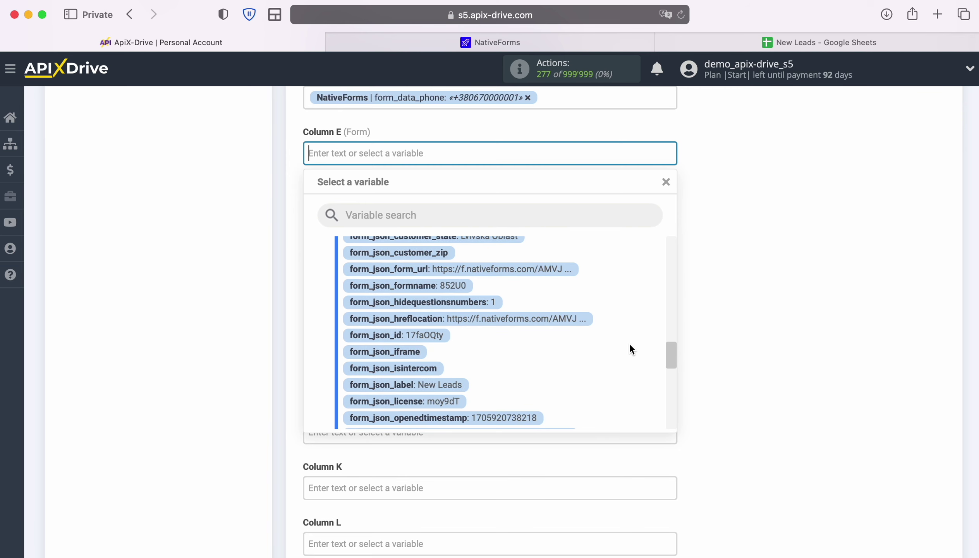
left_click(441, 385)
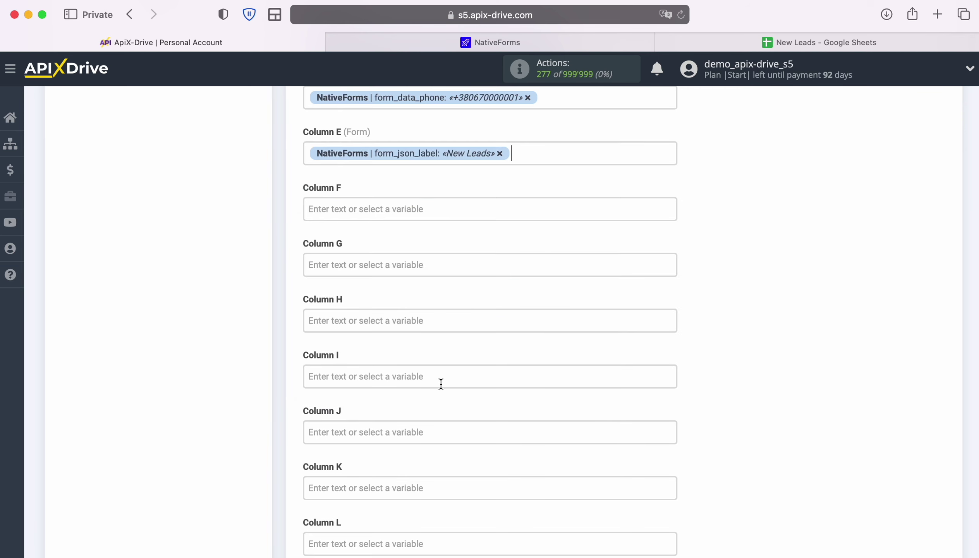
scroll(441, 383, "down", 15)
scroll(441, 384, "down", 15)
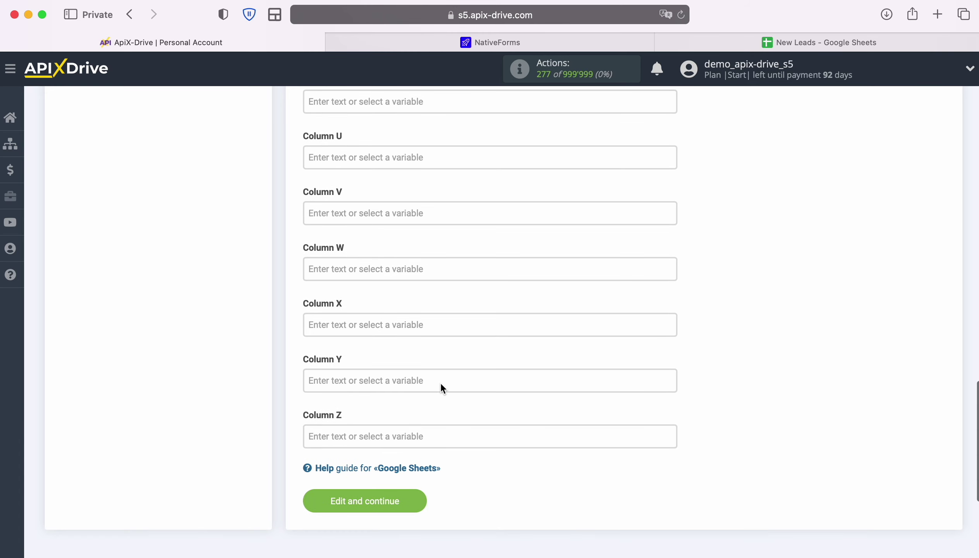
Save the column mapping, send test data, and confirm the lead appears in New Leads row 2.
left_click(418, 498)
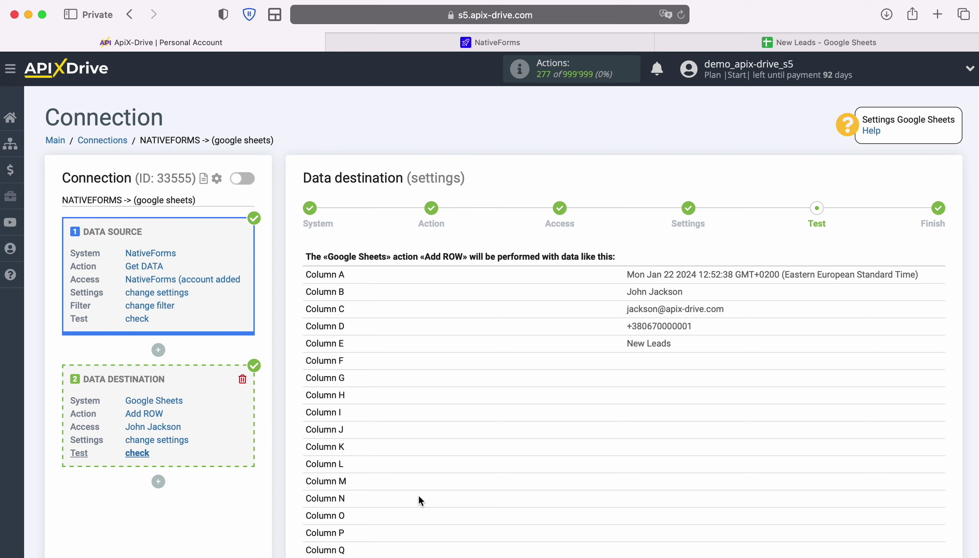
scroll(794, 458, "down", 6)
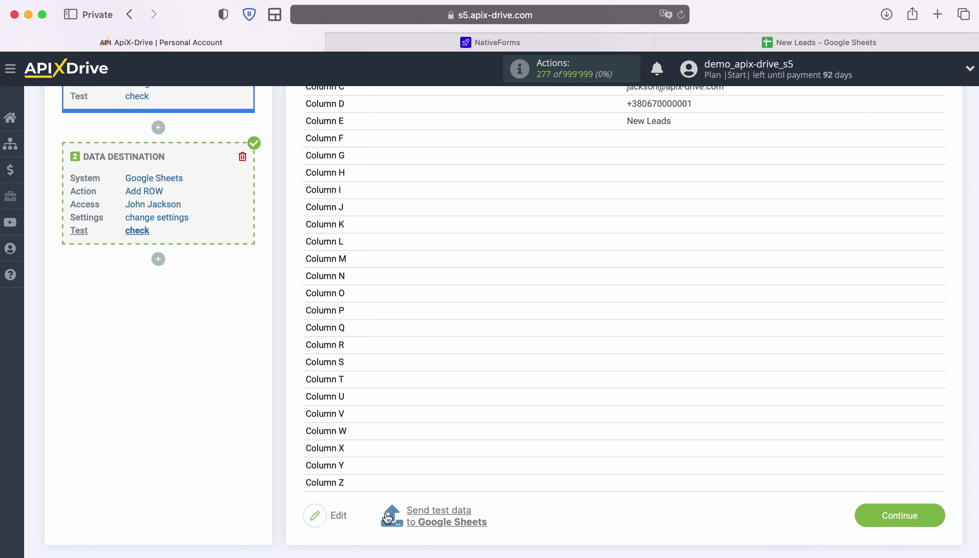
left_click(436, 512)
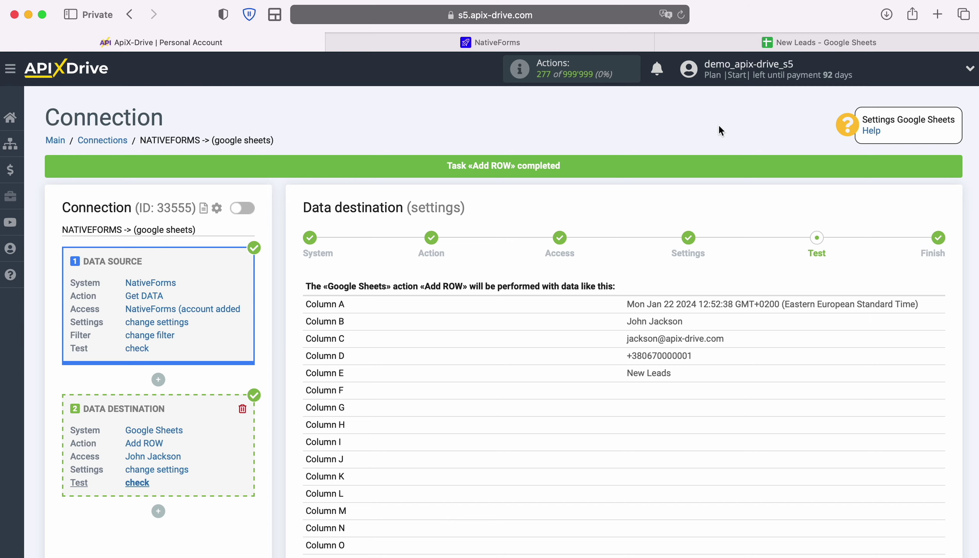
left_click(768, 41)
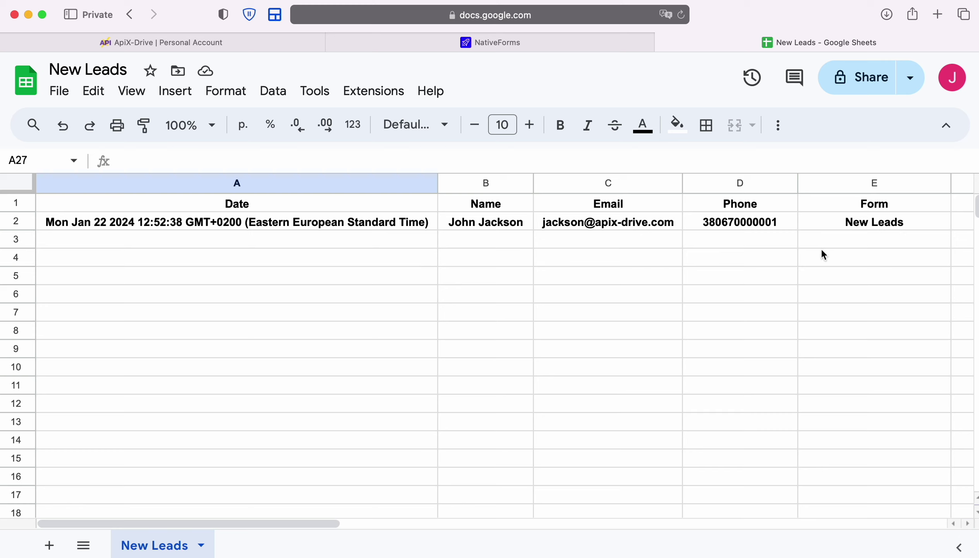
Finish the Google Sheets destination setup and enable auto-update for the connection.
left_click(181, 41)
scroll(876, 353, "down", 10)
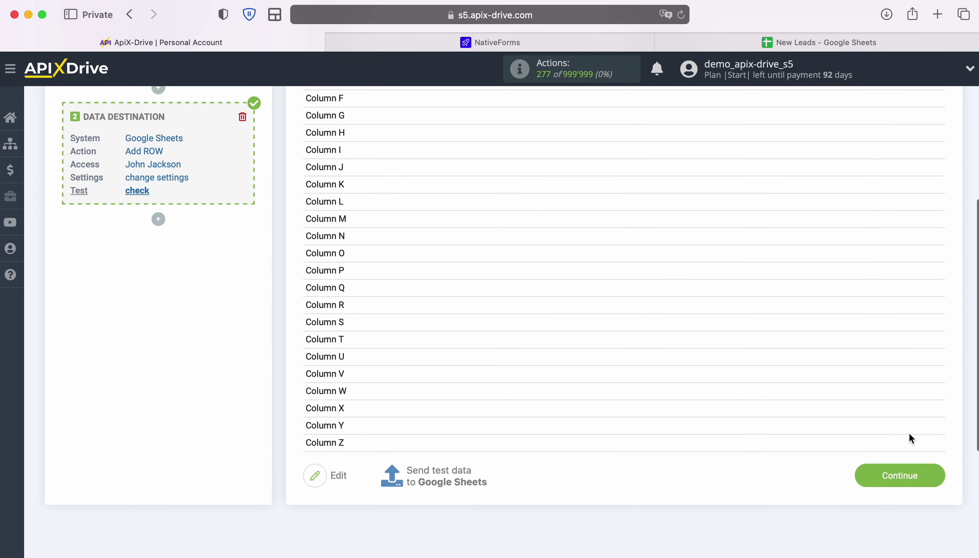
left_click(932, 470)
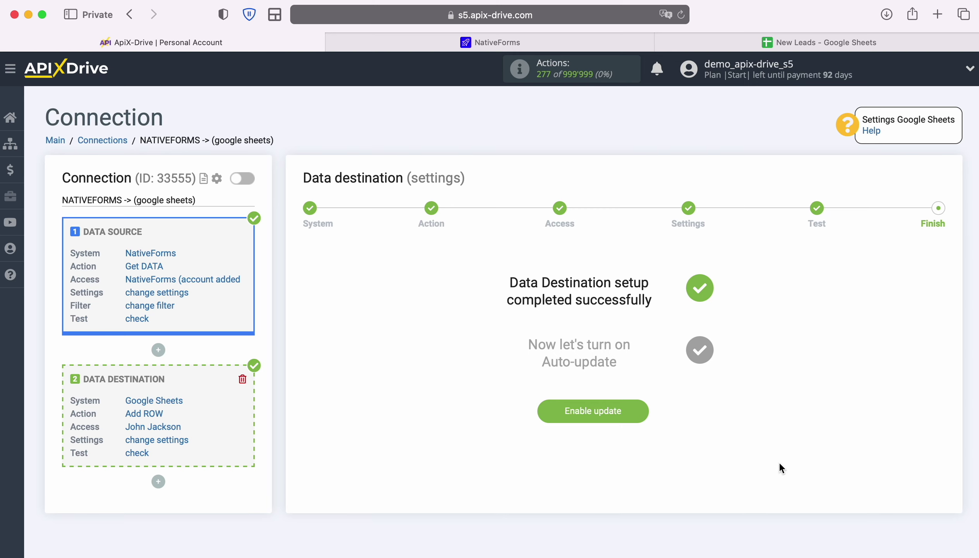
left_click(642, 408)
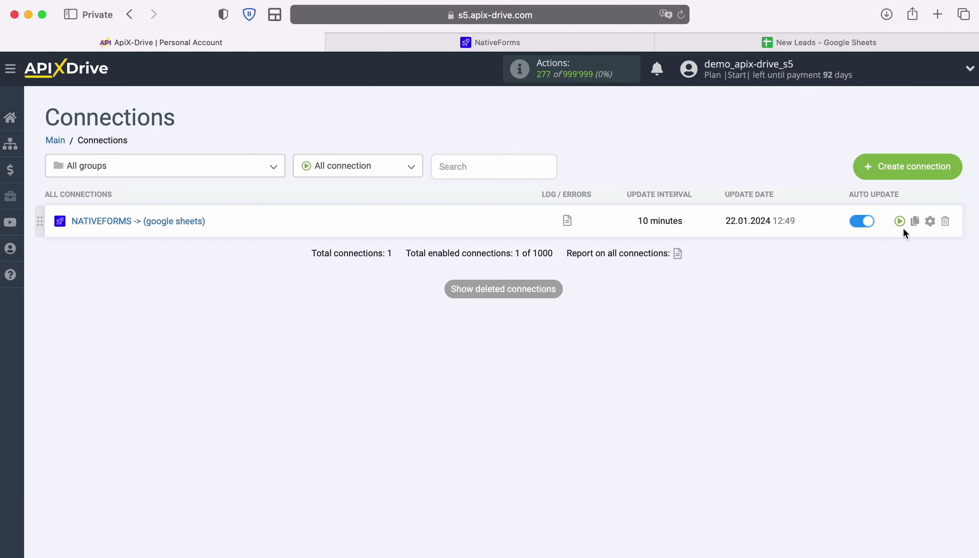
Change the connection's update interval to 5 minutes and save the settings.
left_click(930, 221)
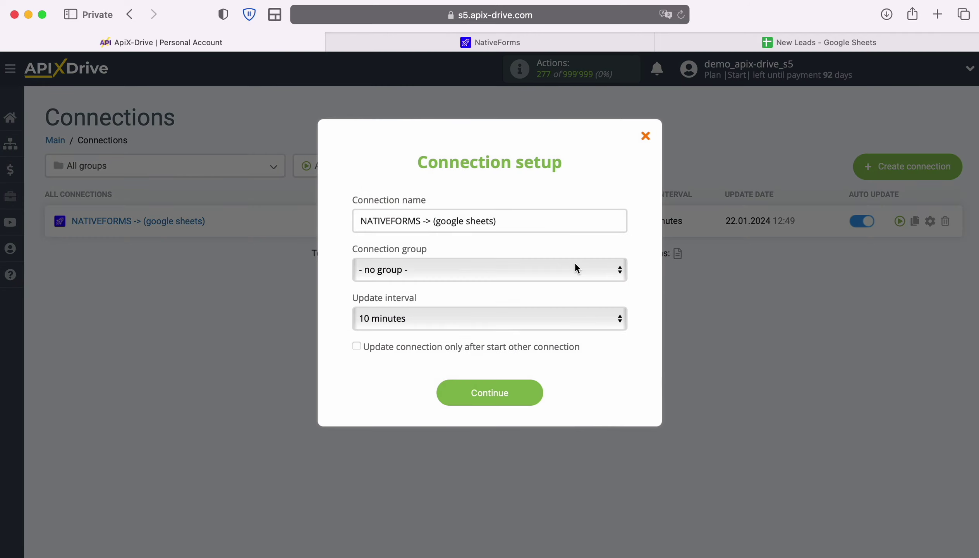
left_click(516, 315)
left_click(503, 299)
left_click(534, 396)
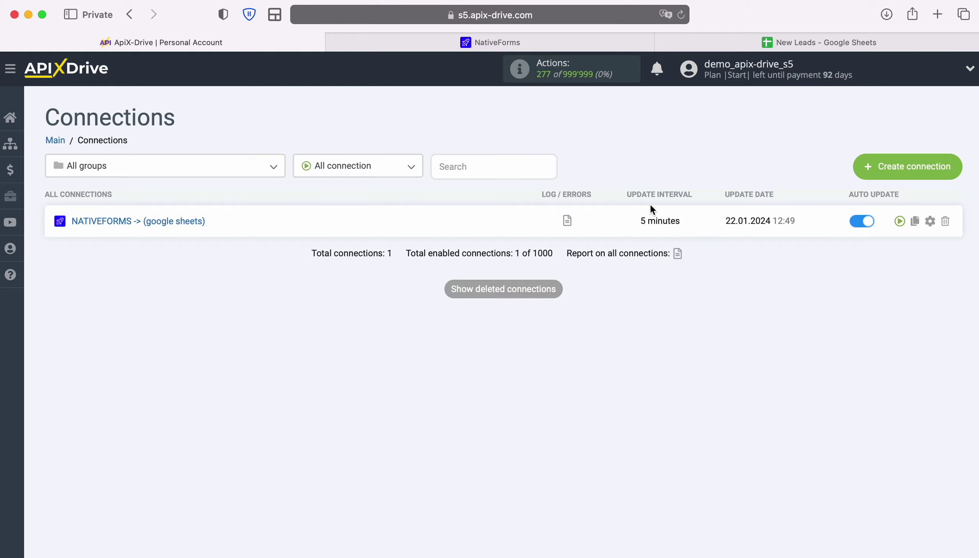